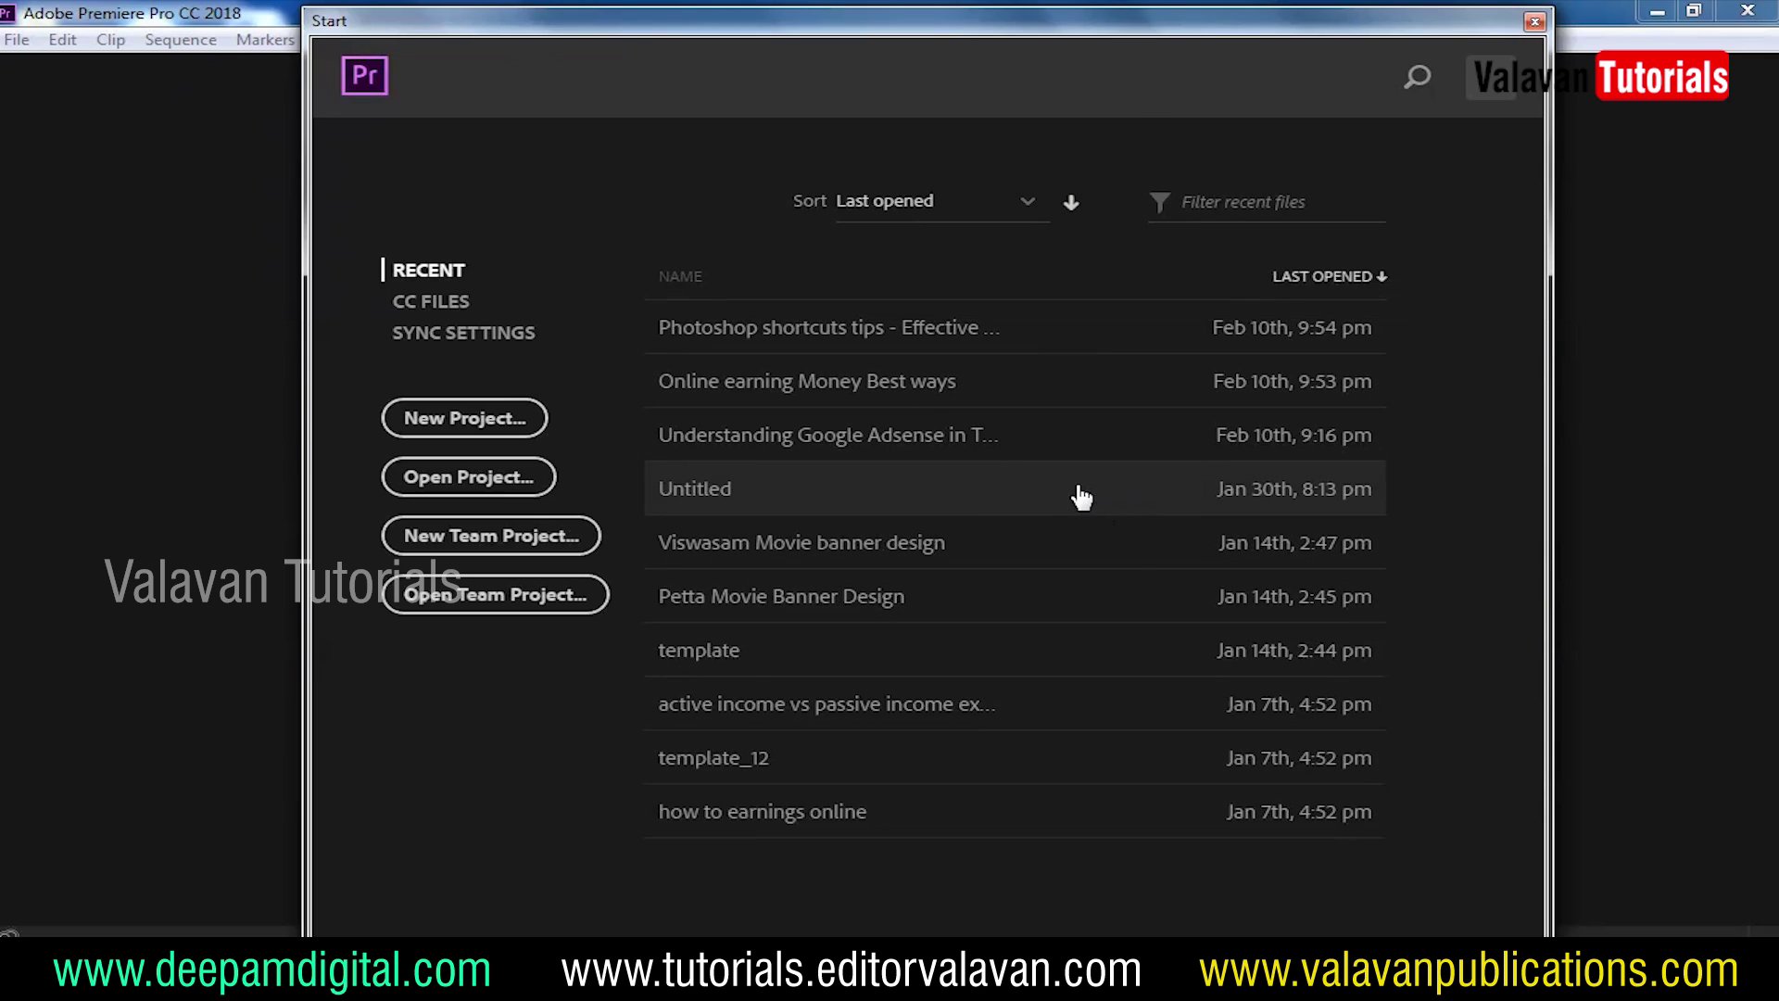
Start a new project named 'baby toys', keeping the current save location
click(445, 419)
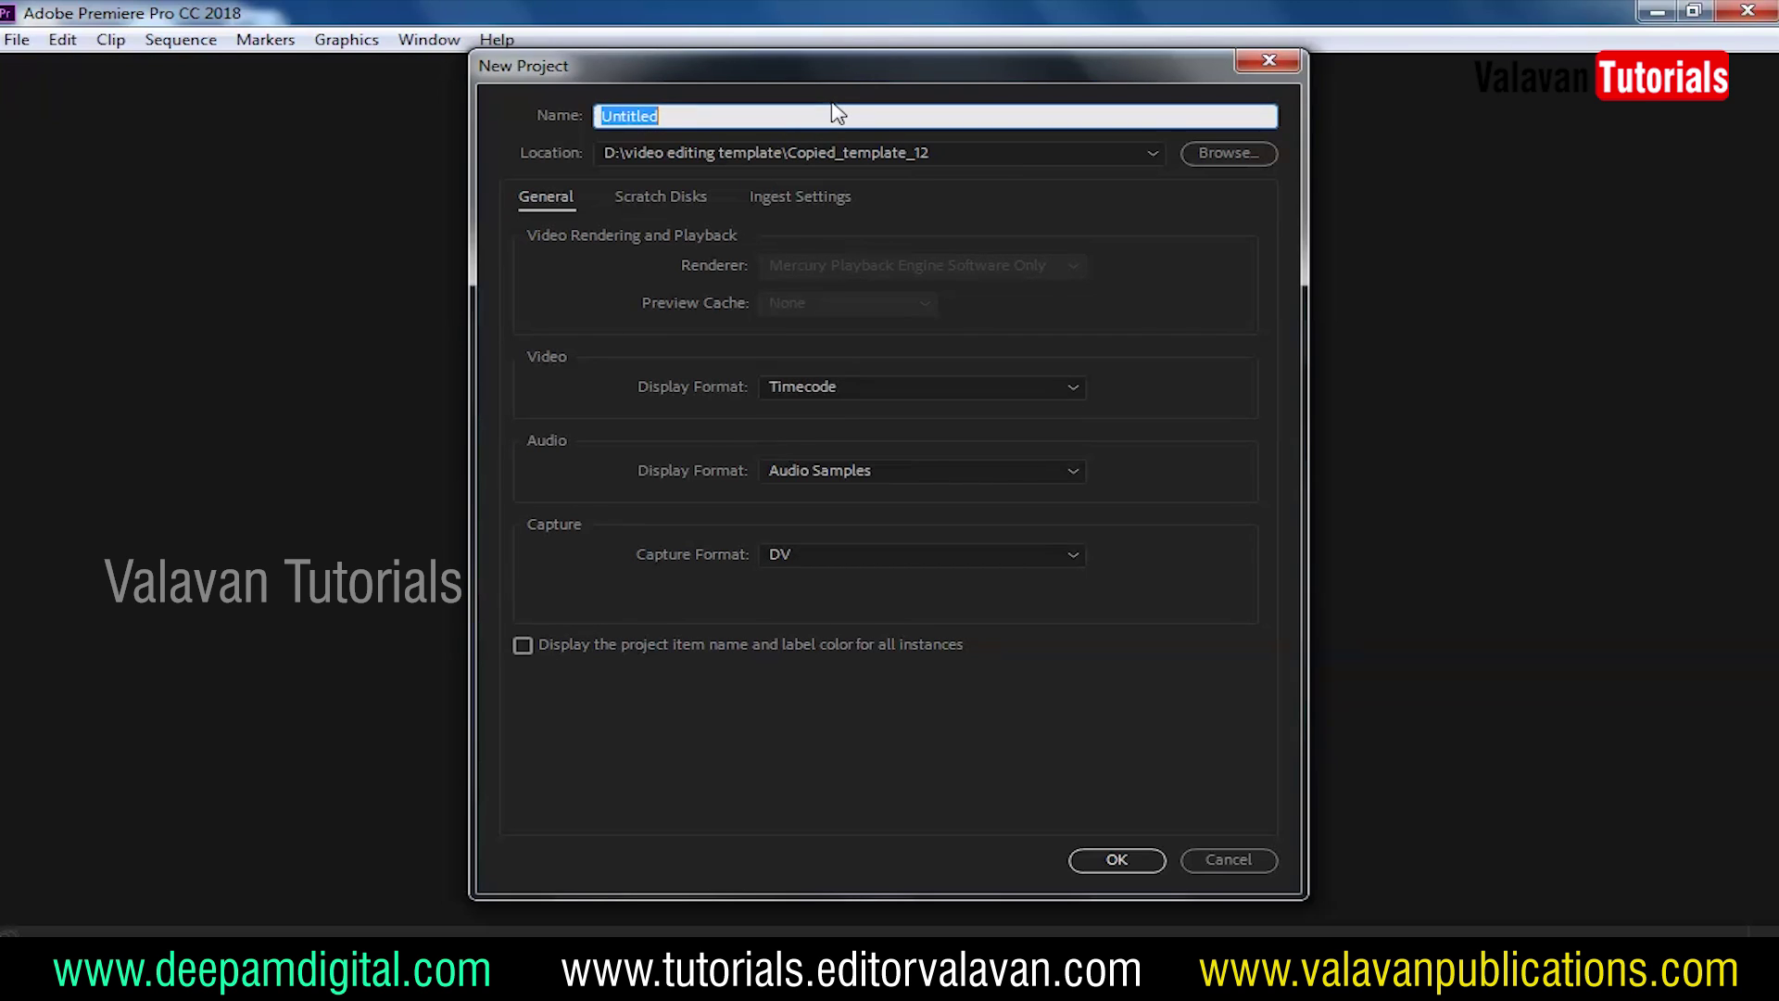
text(baby toys)
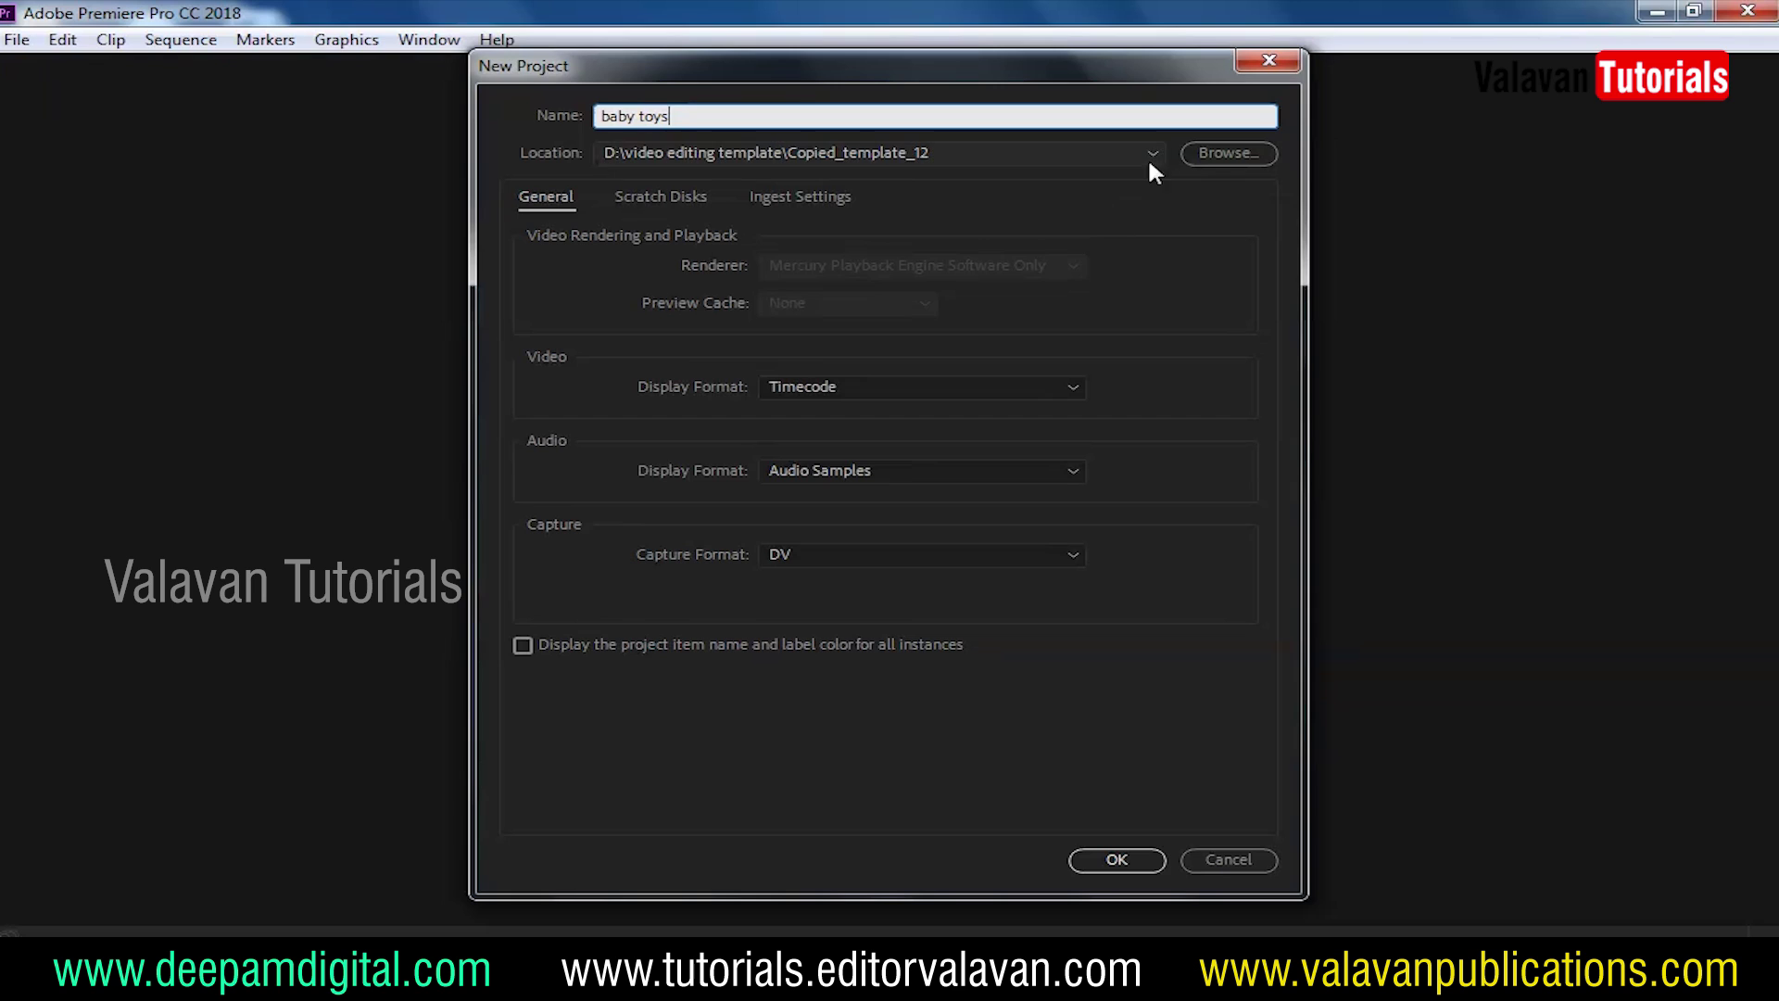
click(1228, 154)
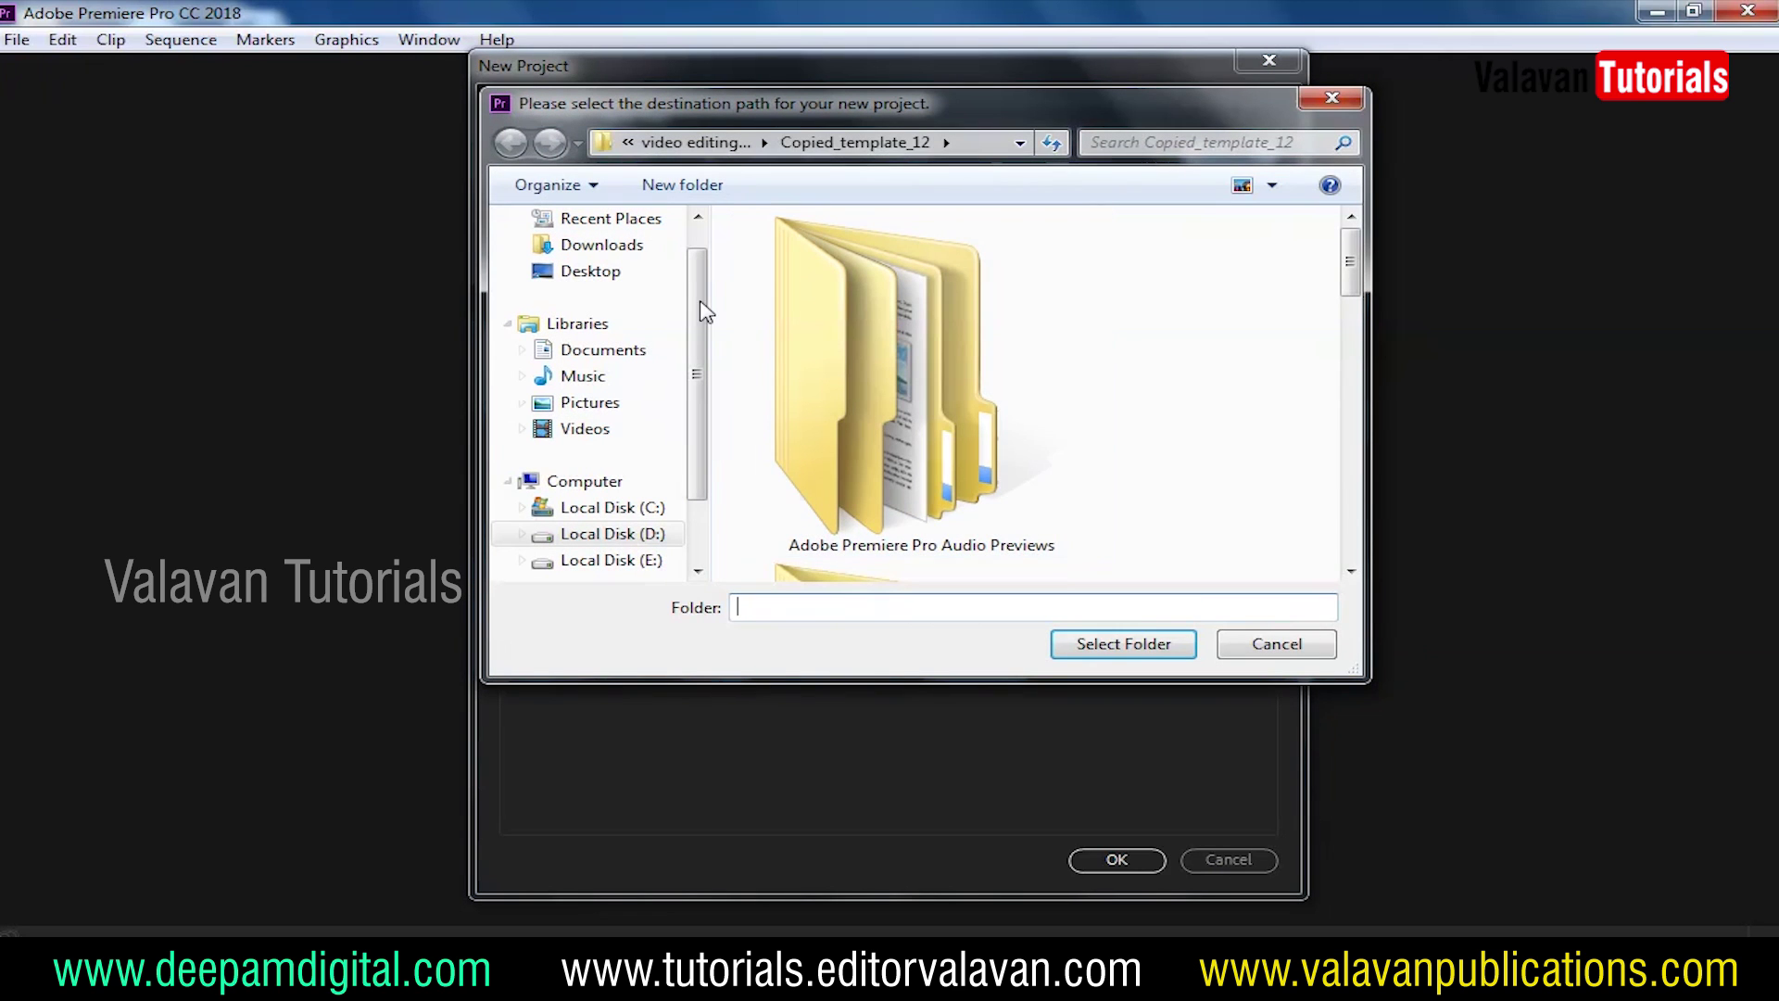
click(1290, 649)
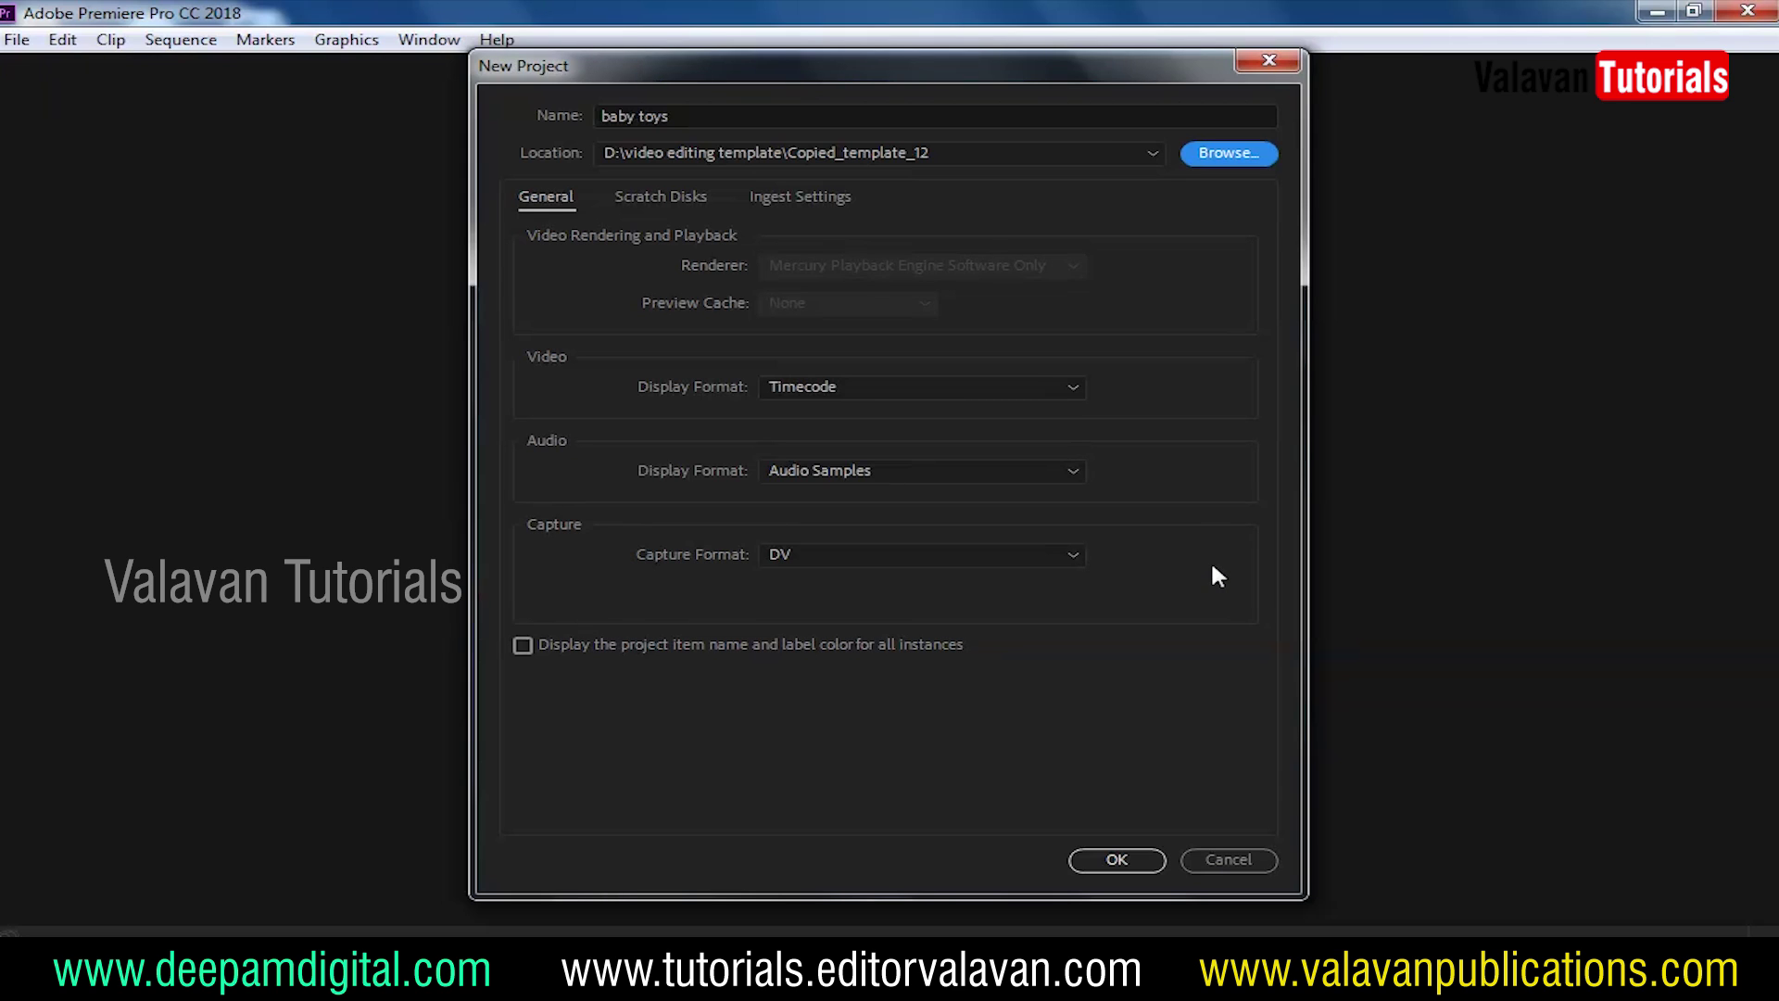
click(658, 198)
Review the Scratch Disks and Ingest Settings tabs, then confirm the 'baby toys' project from General
scroll(834, 418, down, 1)
scroll(889, 508, down, 1)
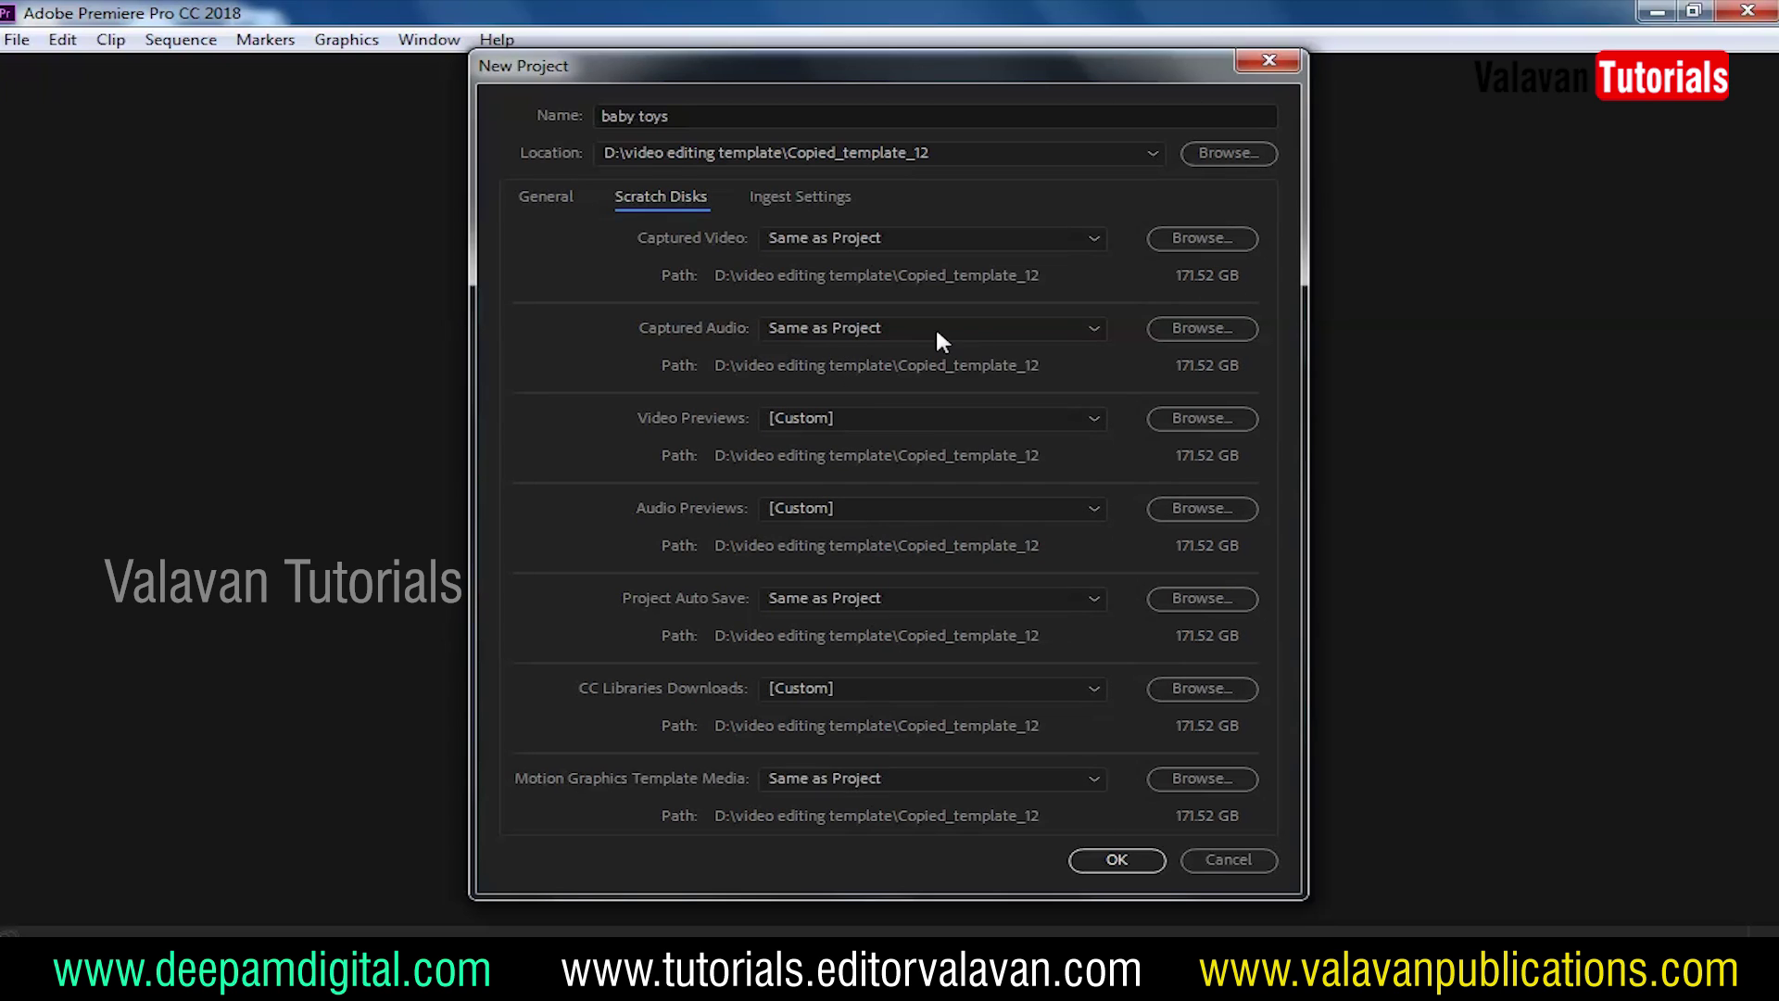
click(839, 199)
click(556, 196)
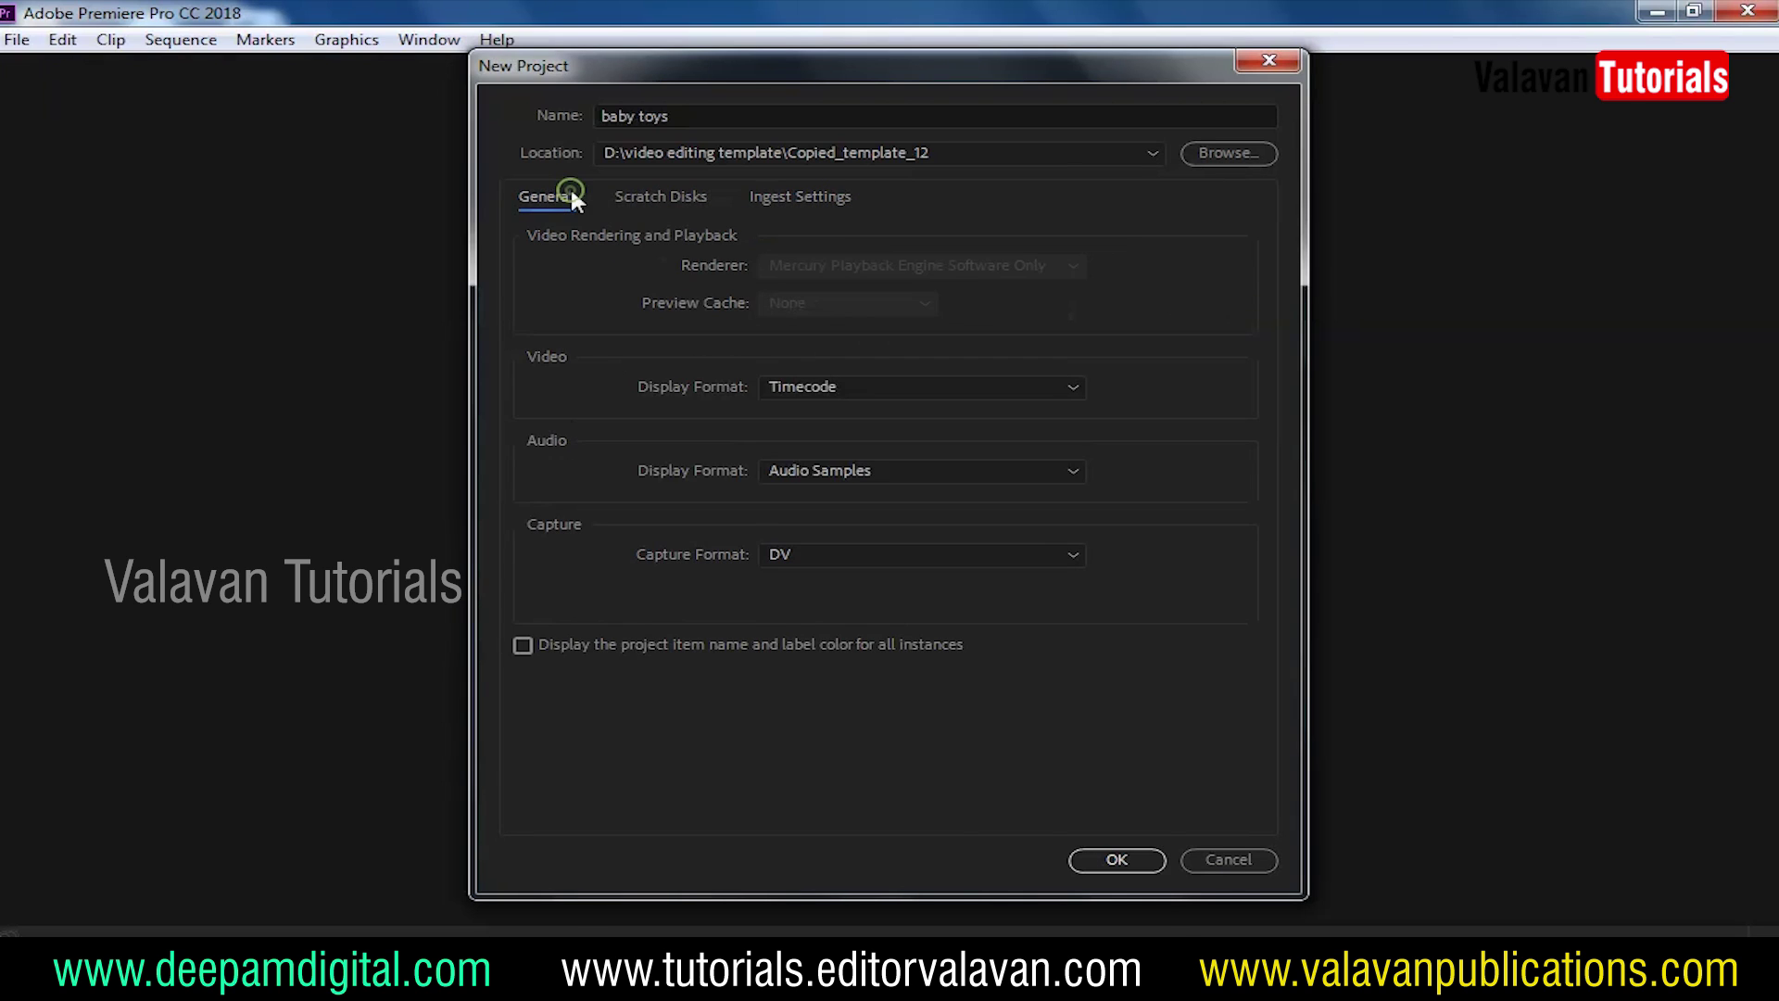
click(681, 196)
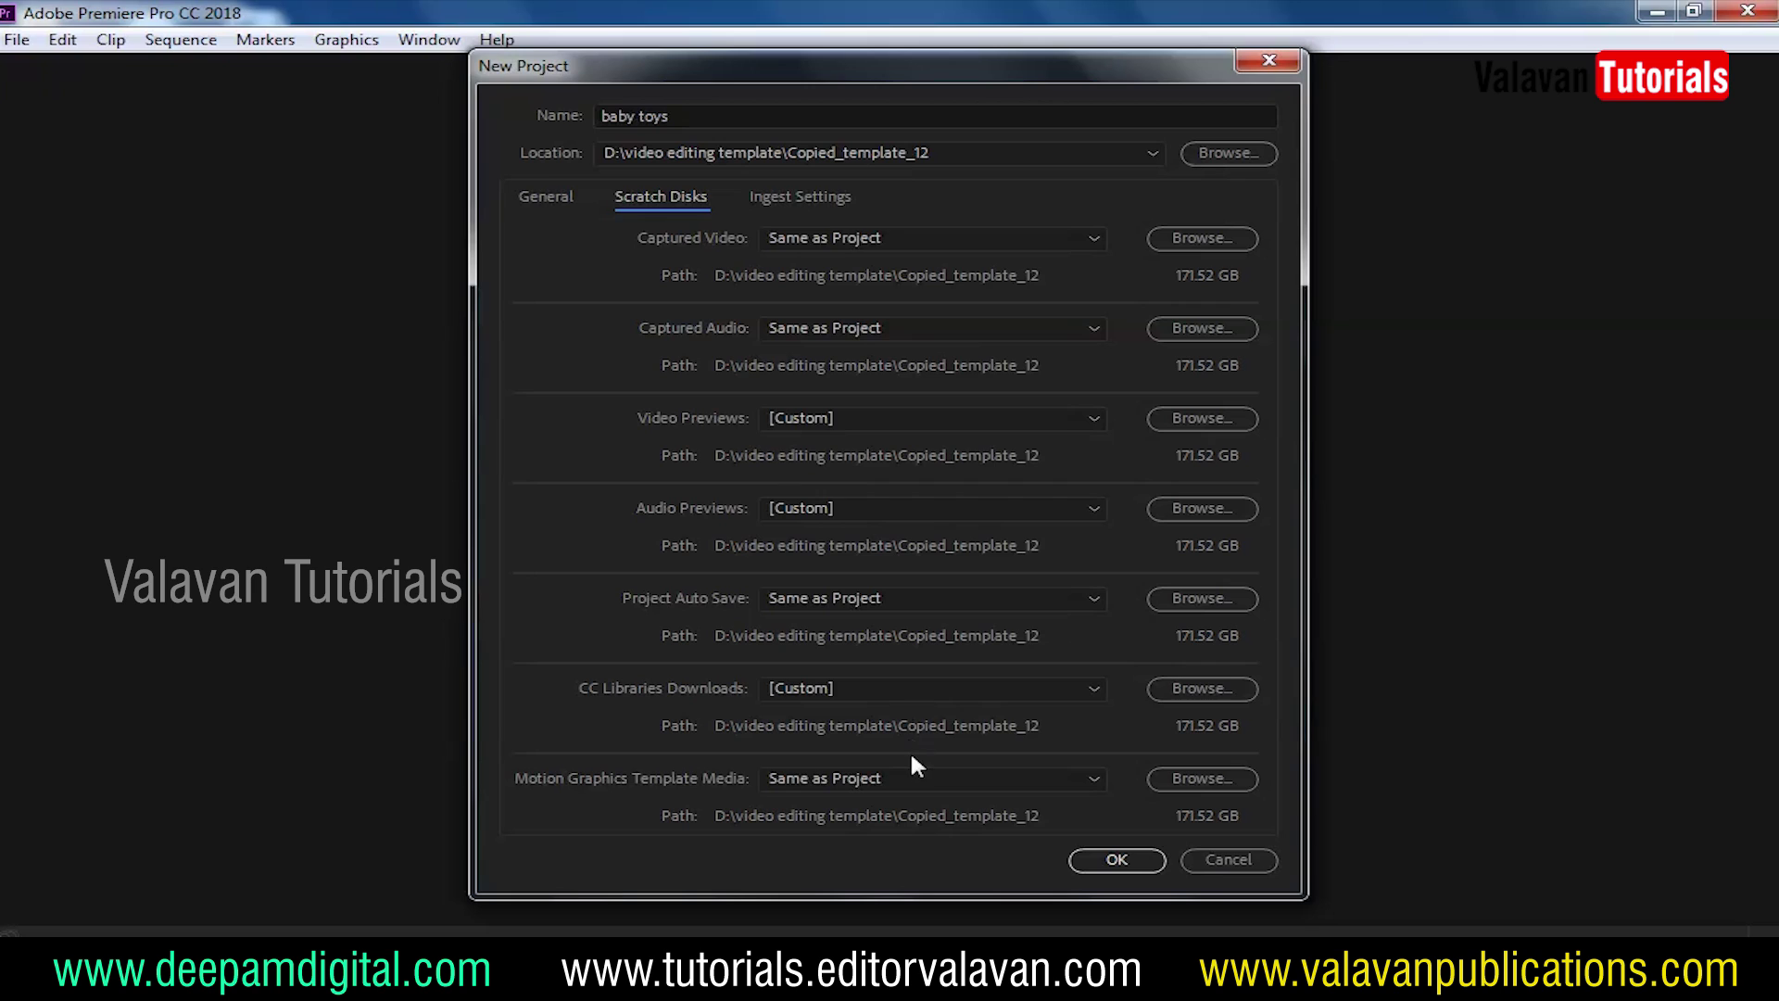
scroll(871, 507, up, 1)
click(556, 196)
click(1122, 859)
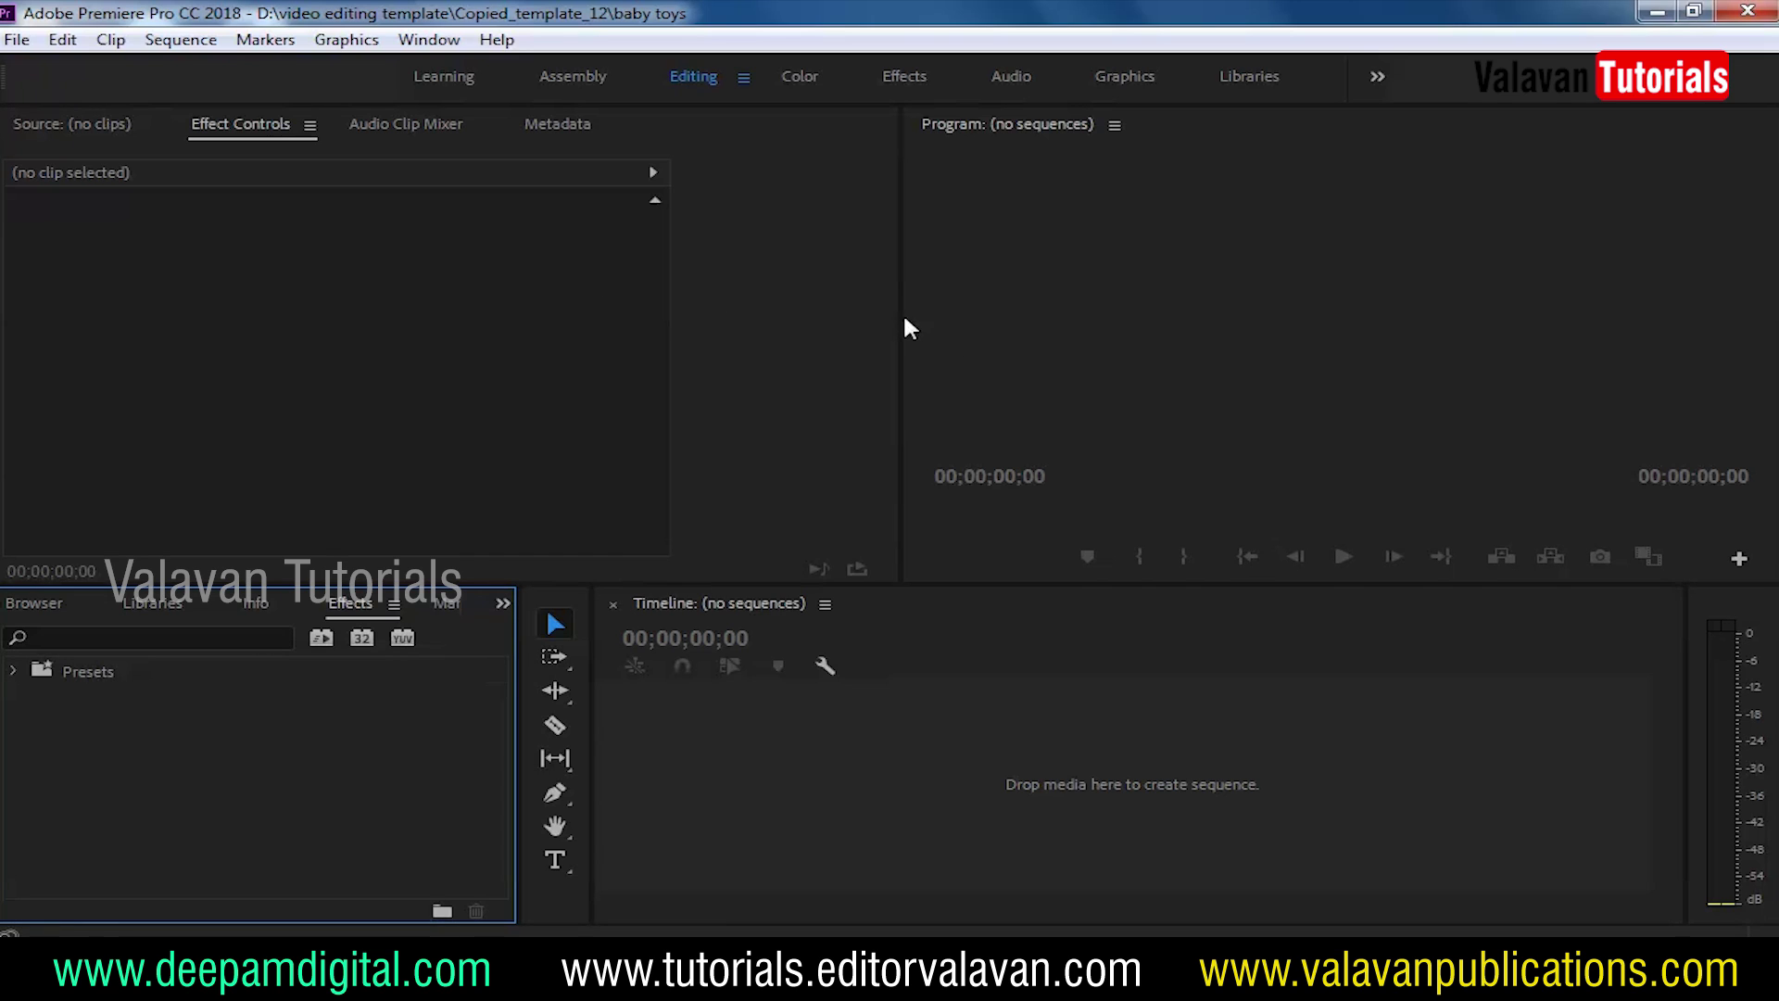
Widen the Program monitor and try the Learning, Assembly and Effects workspaces before returning to Editing
drag(898, 327, 710, 328)
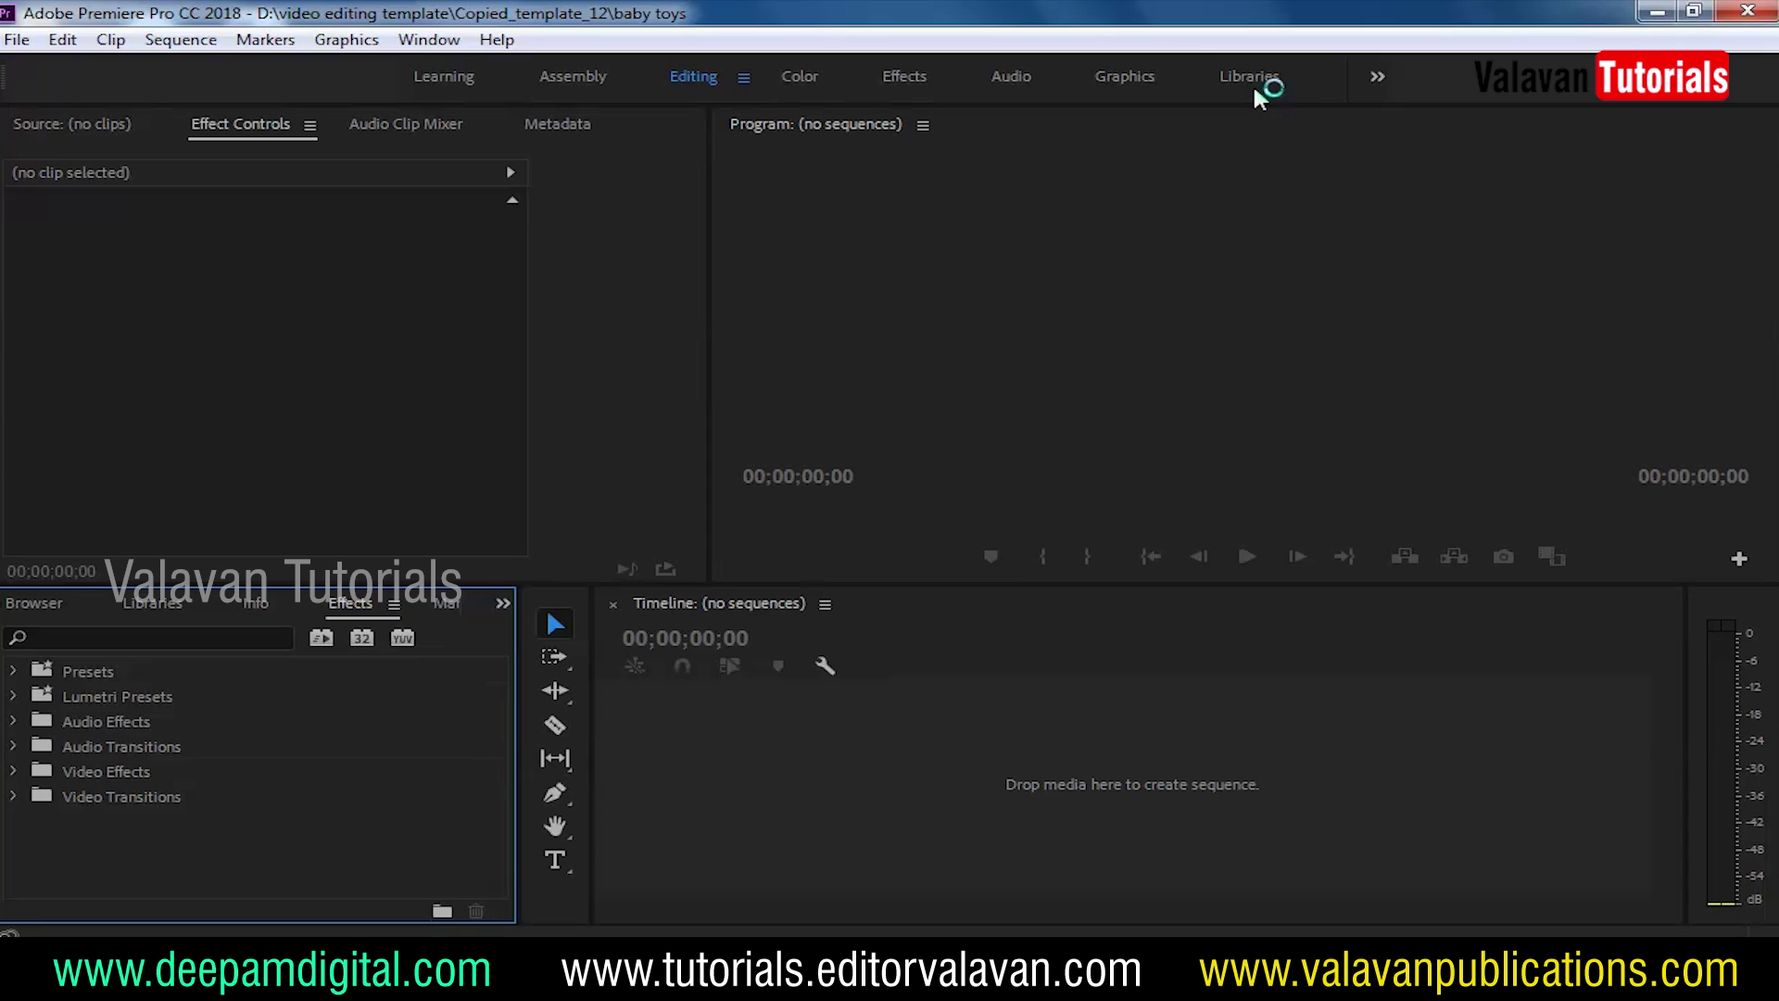
click(449, 78)
click(556, 73)
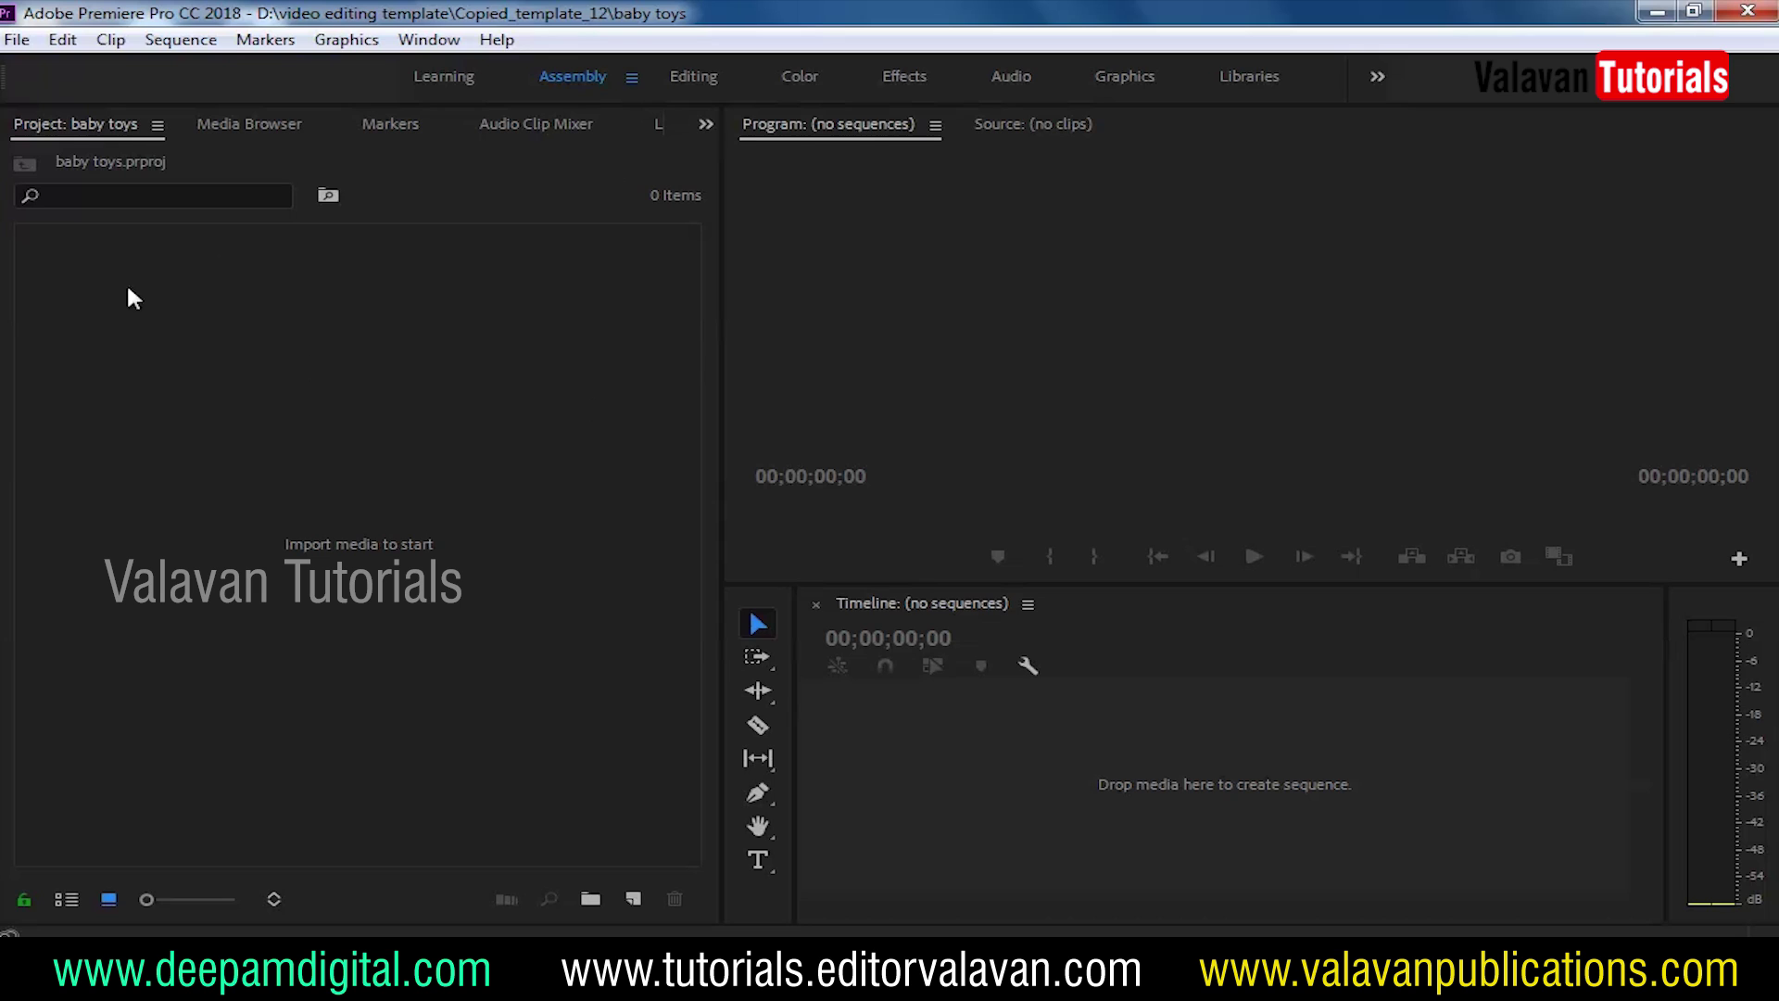
click(684, 72)
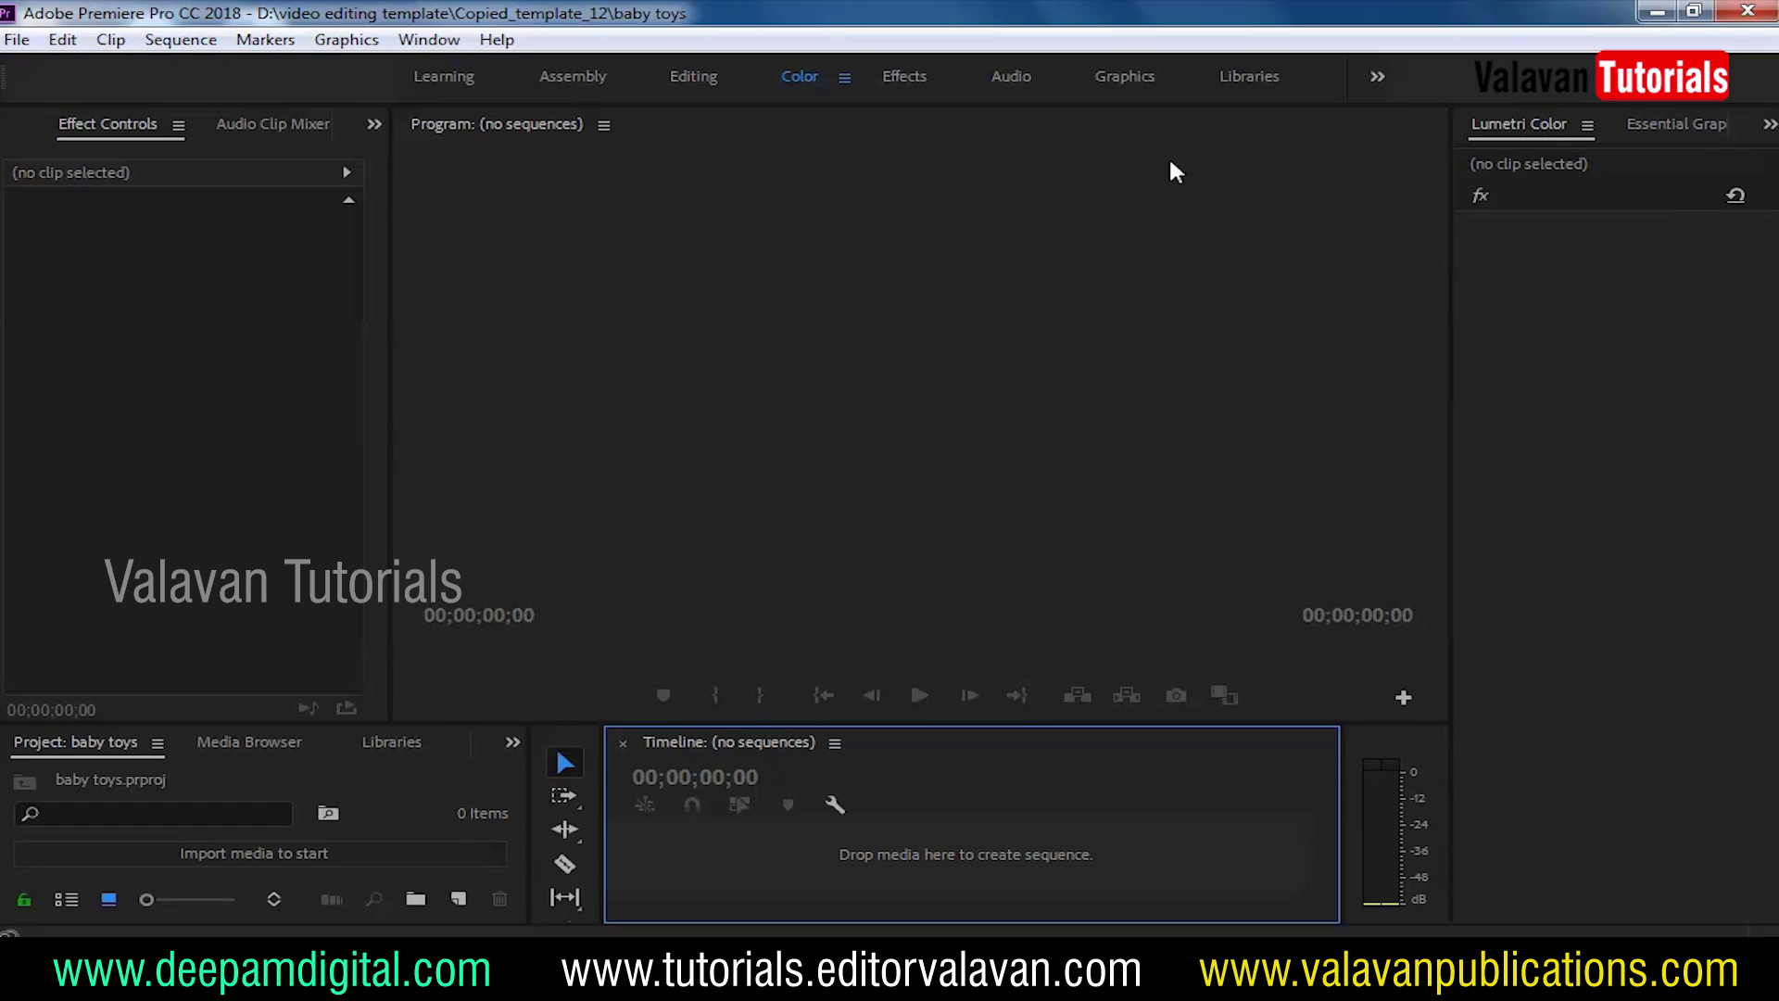
click(921, 74)
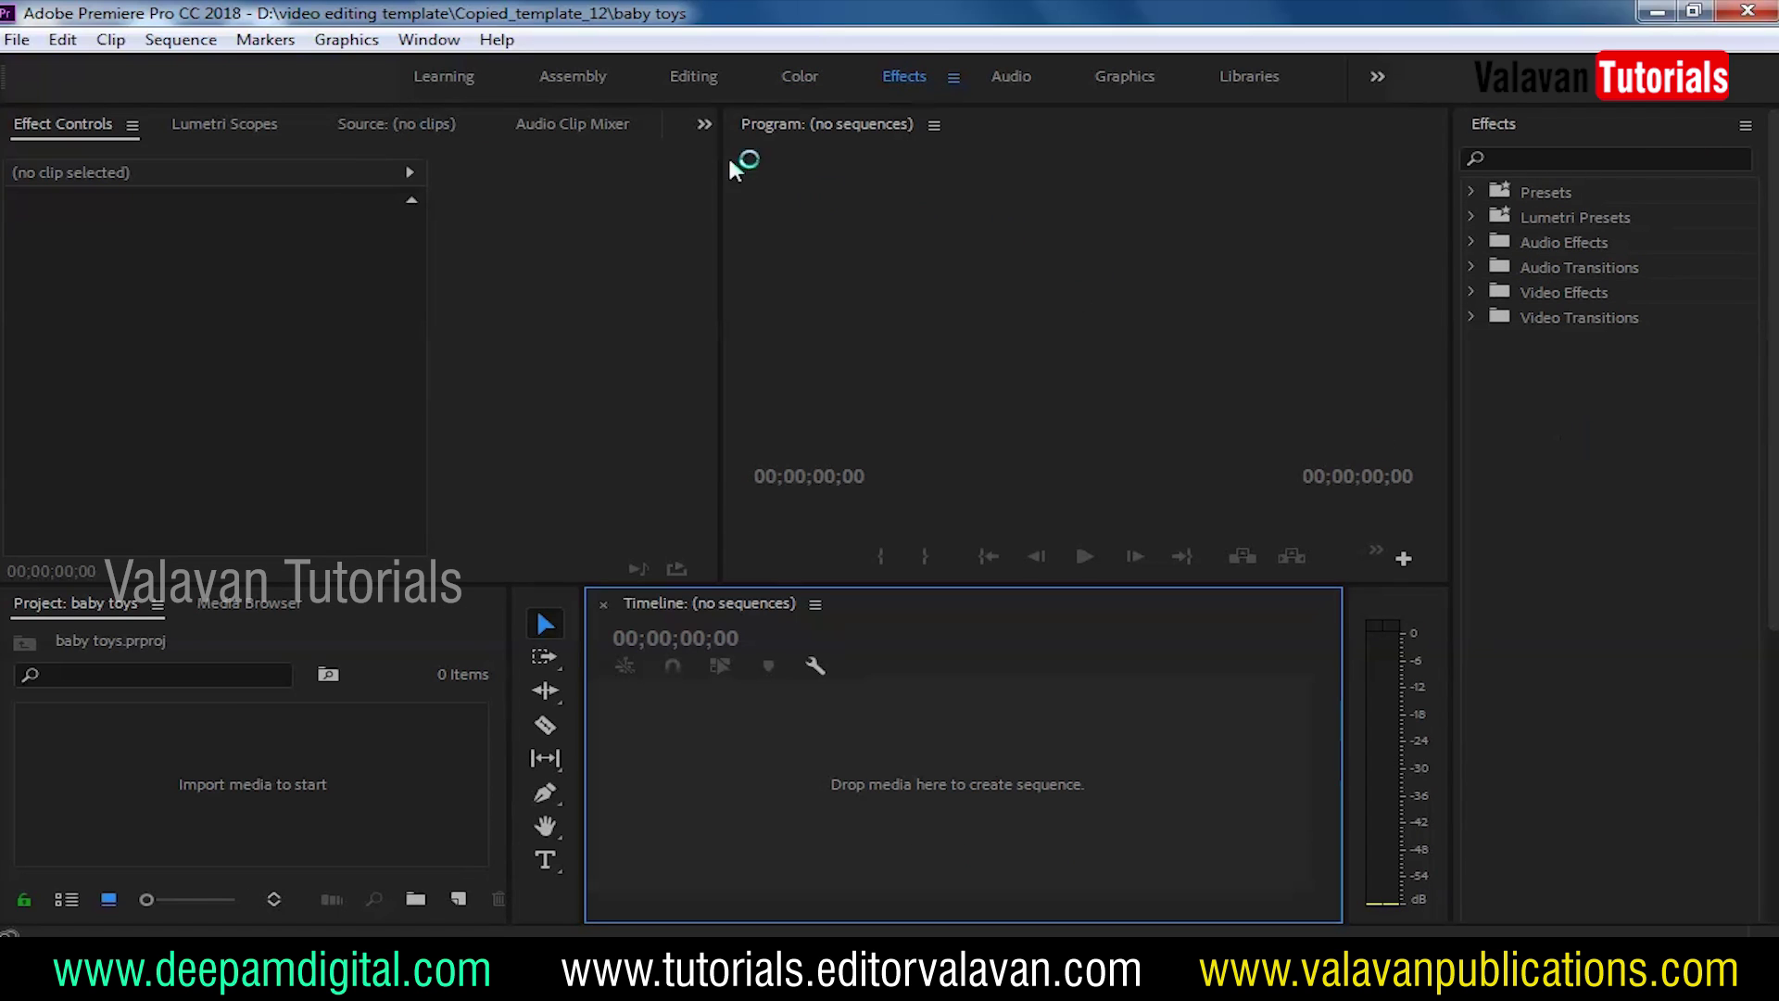
click(702, 74)
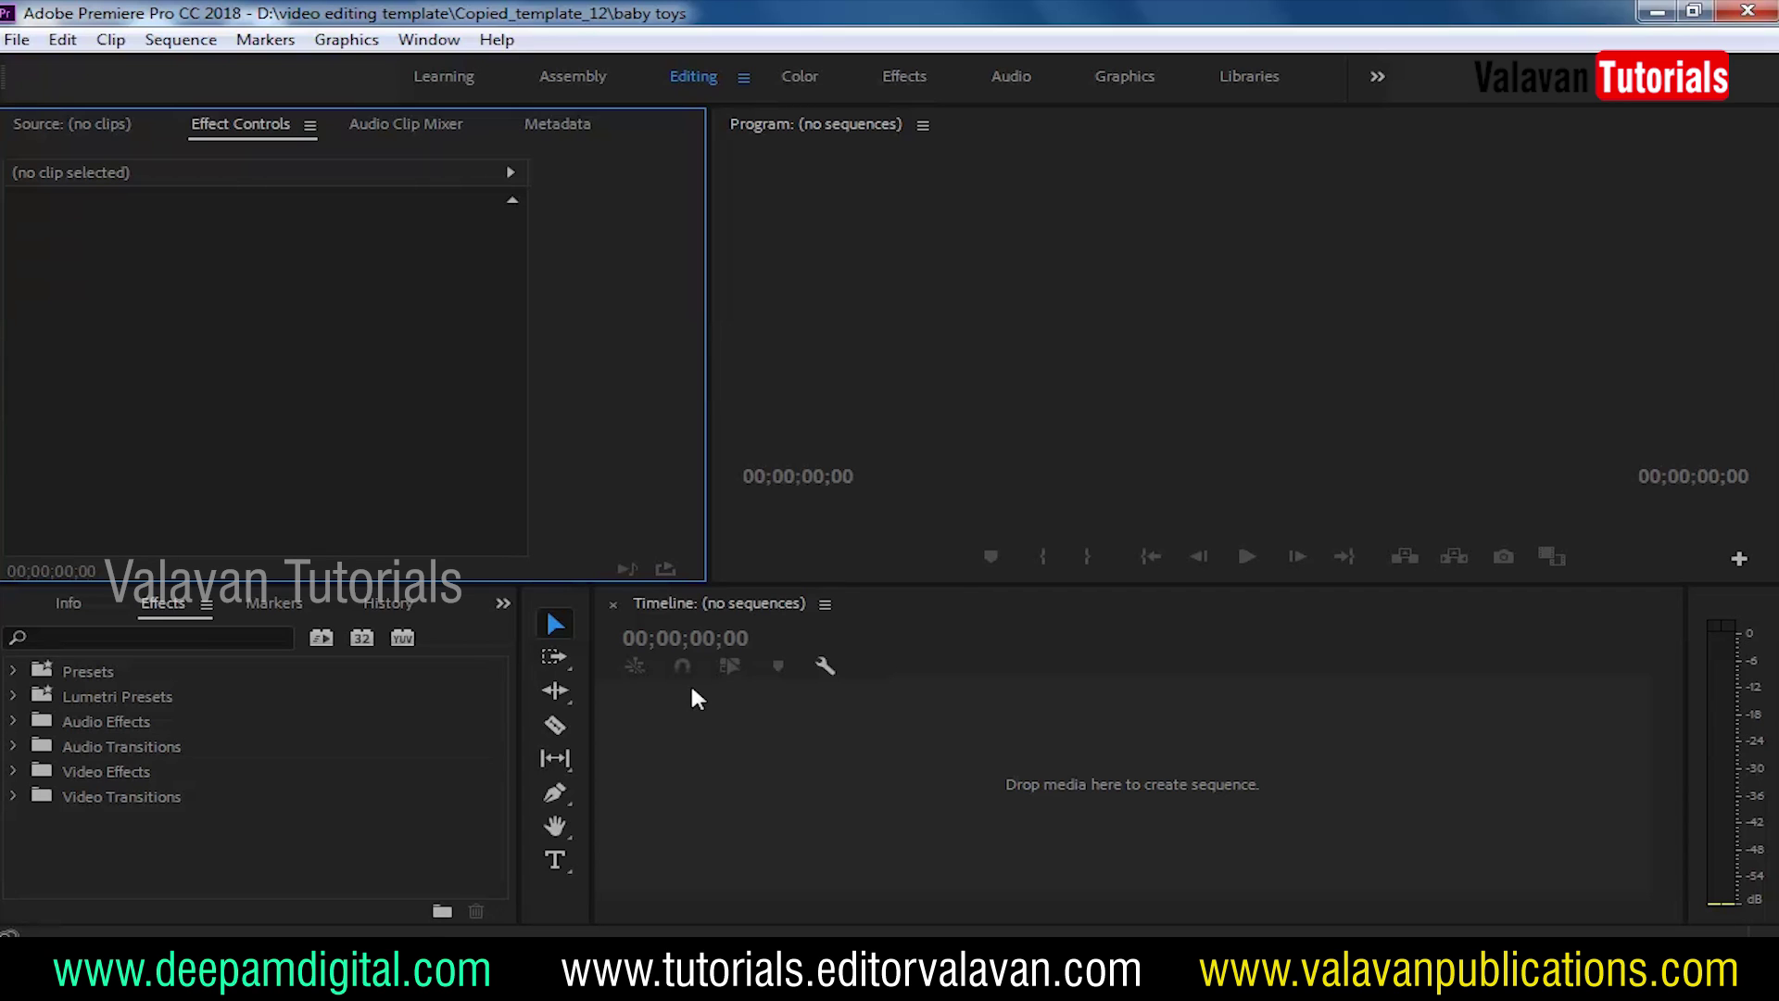
click(70, 603)
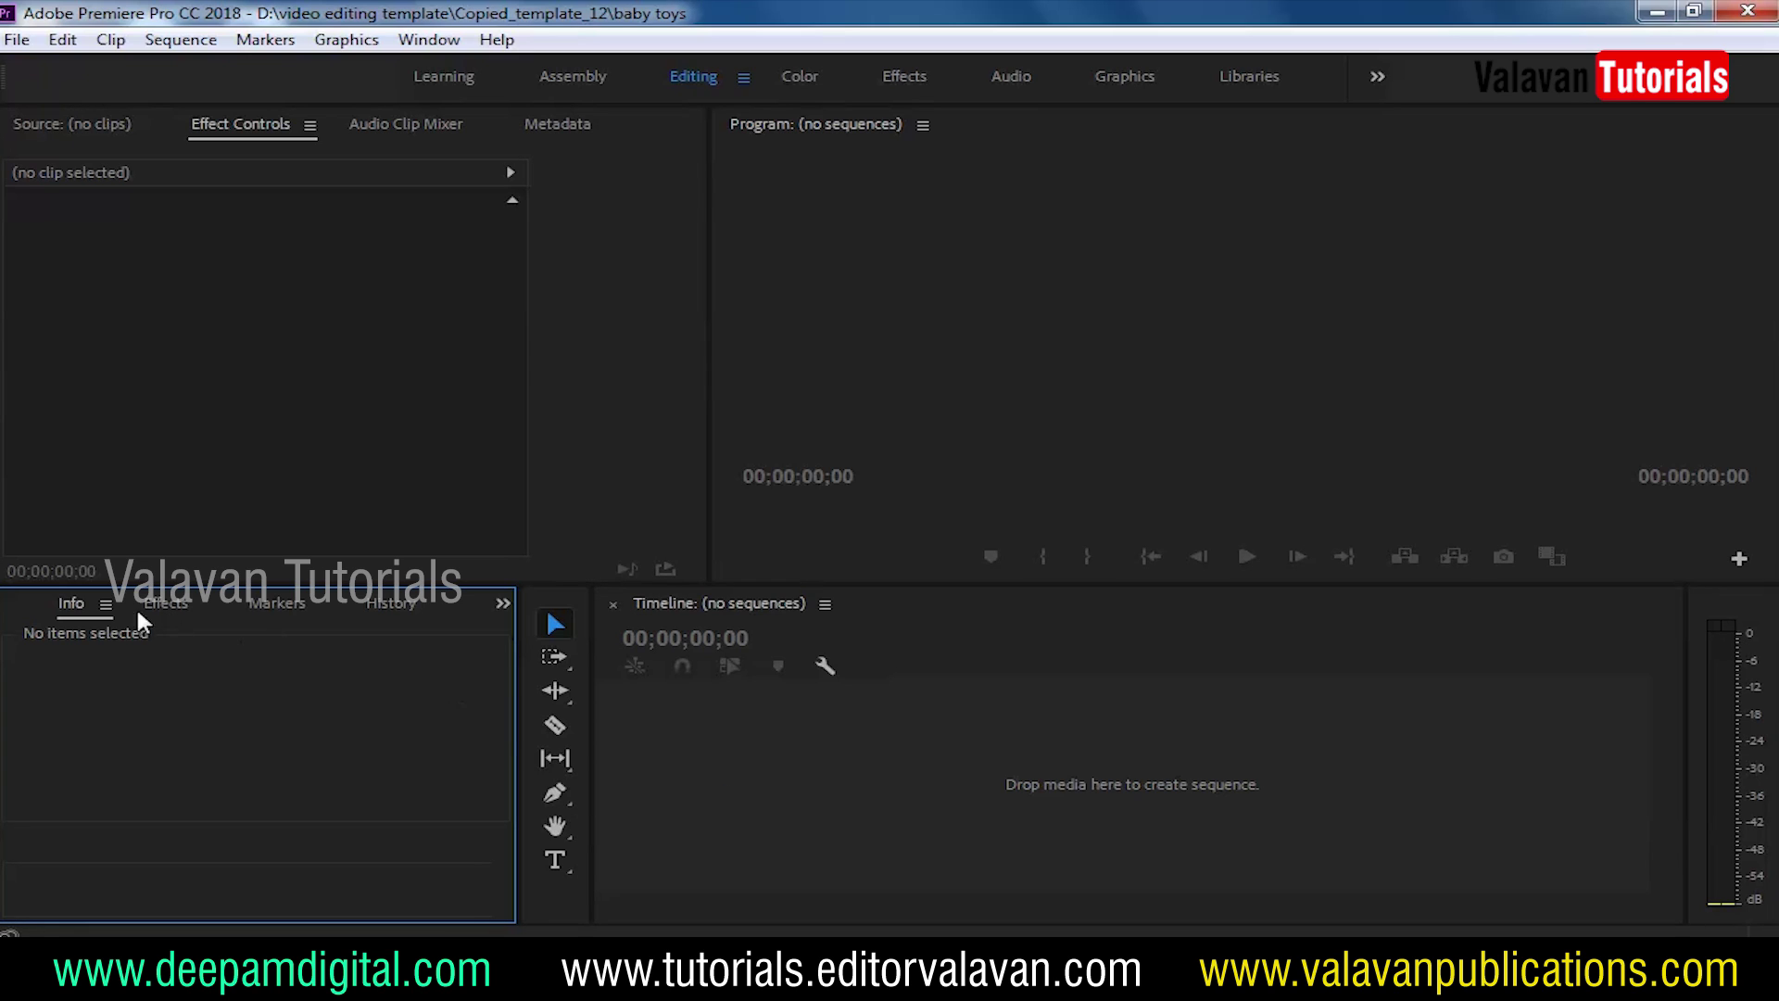
Bring the 'Project: baby toys' panel forward and open the Import dialog from its empty area
click(504, 604)
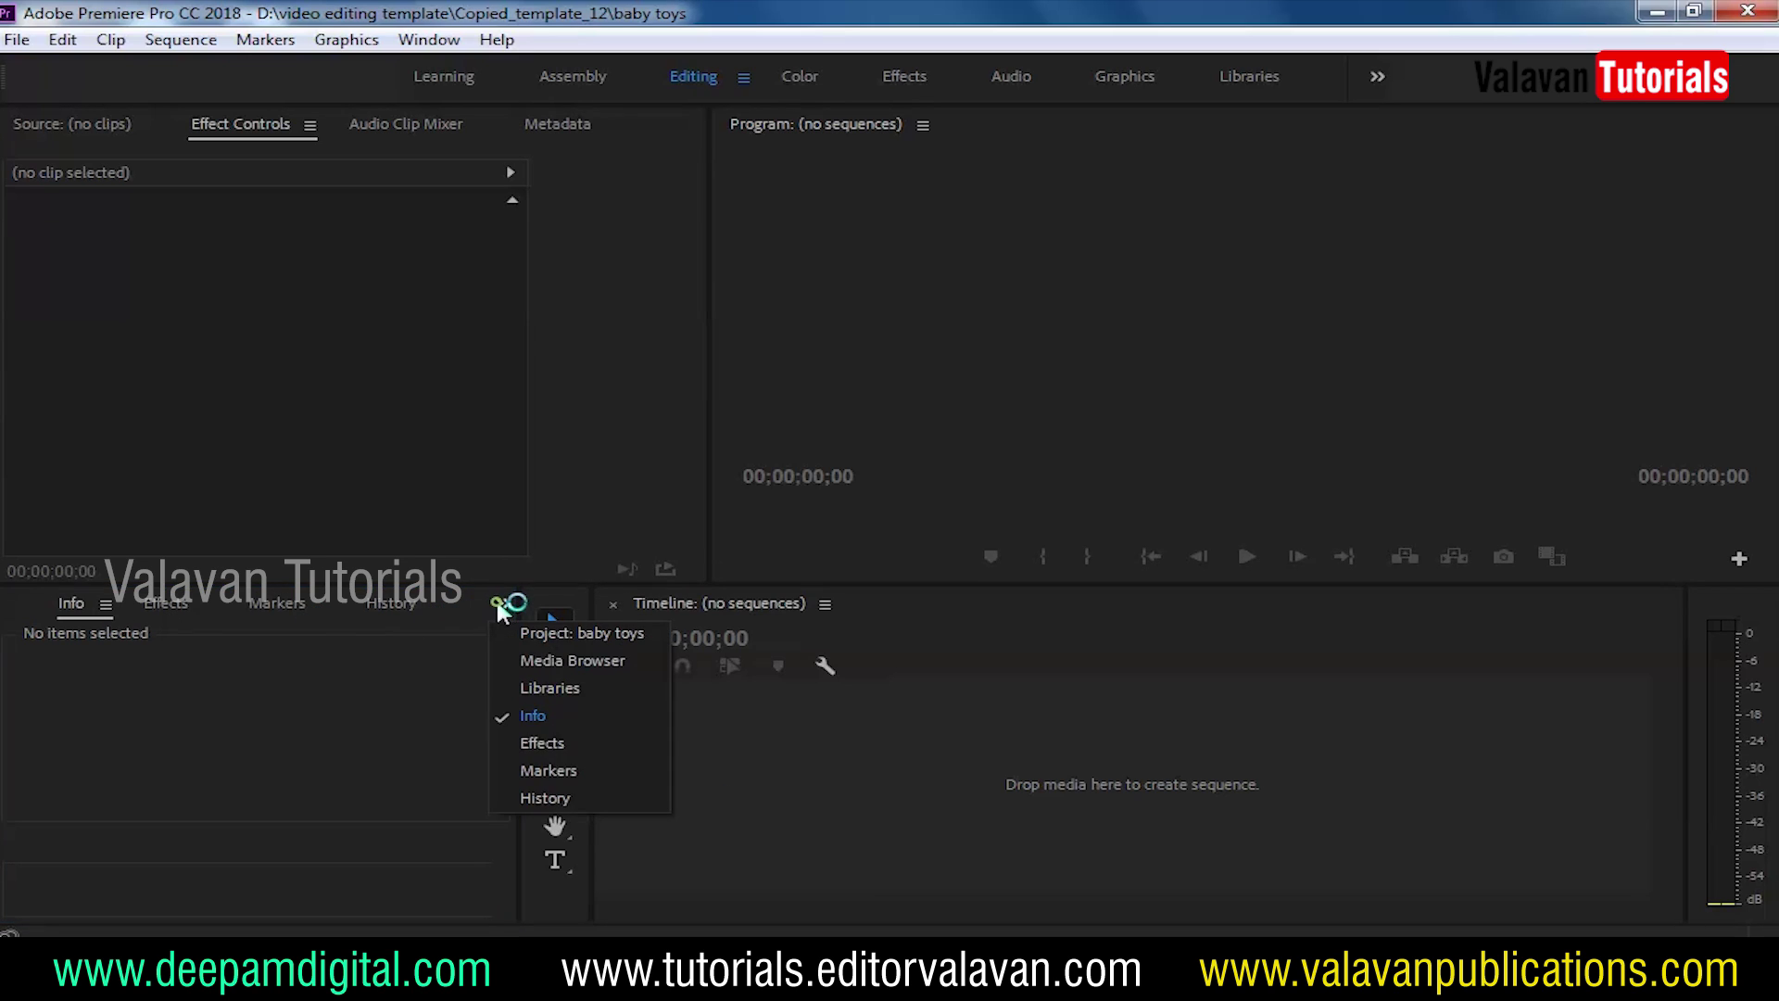
click(585, 634)
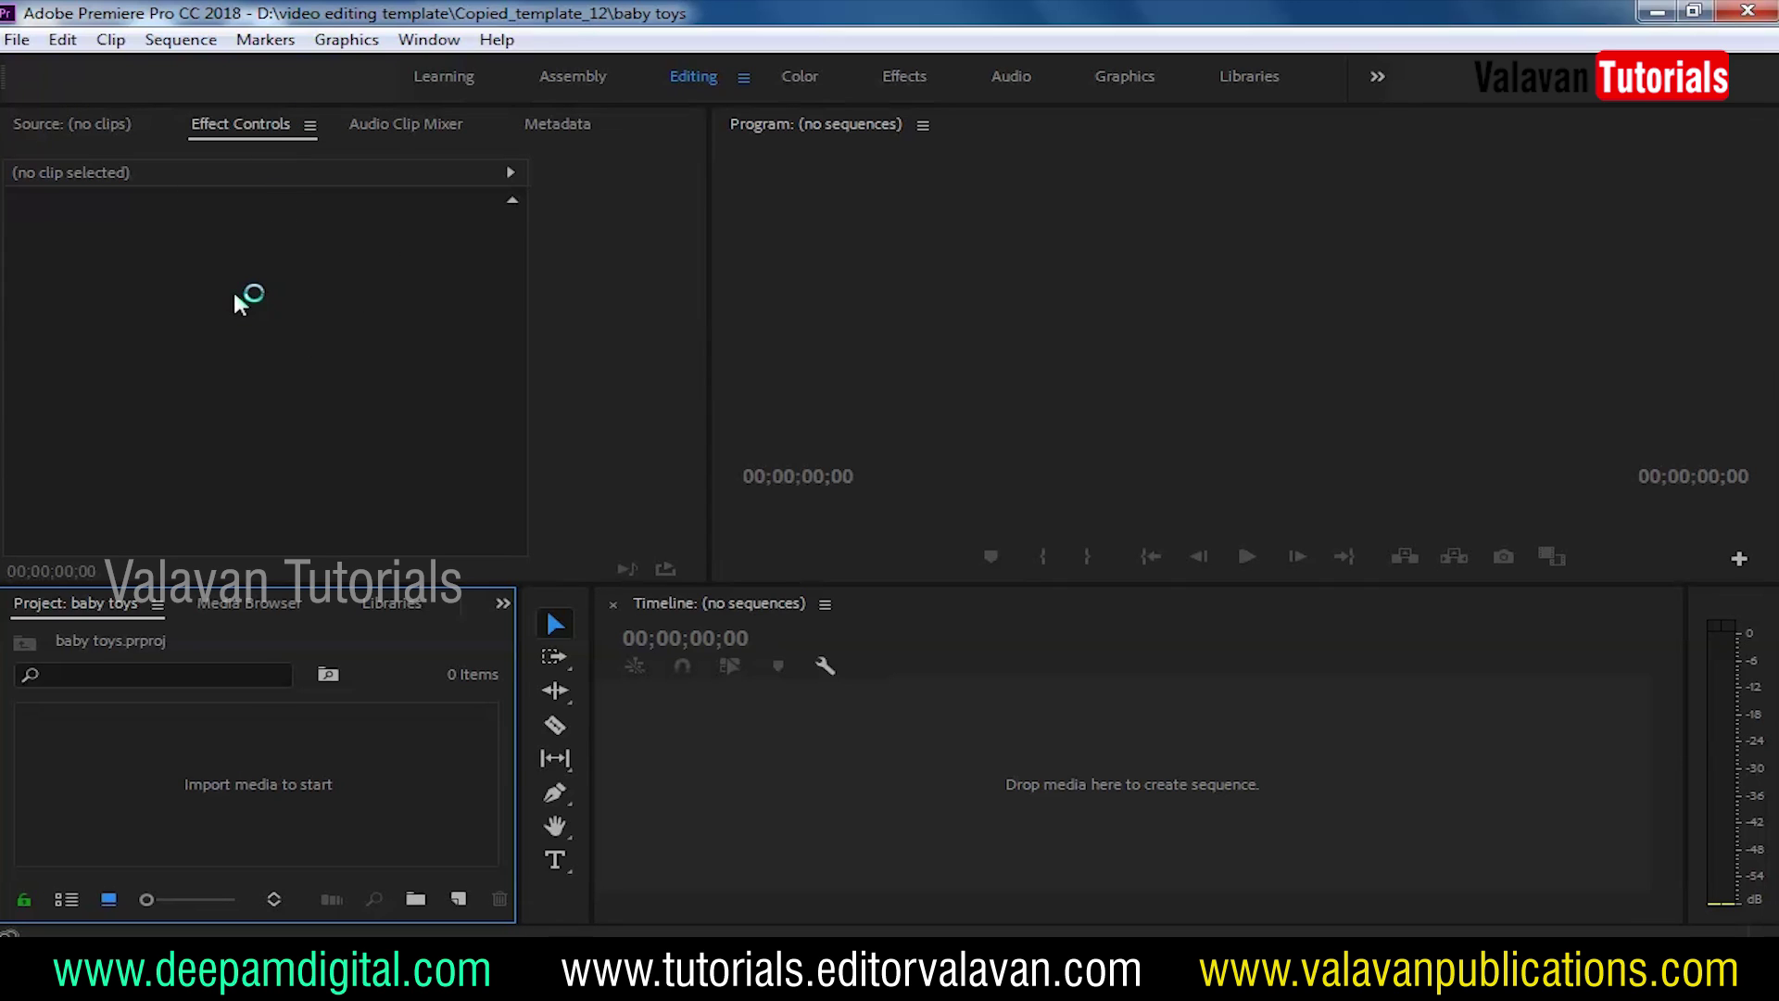
click(537, 124)
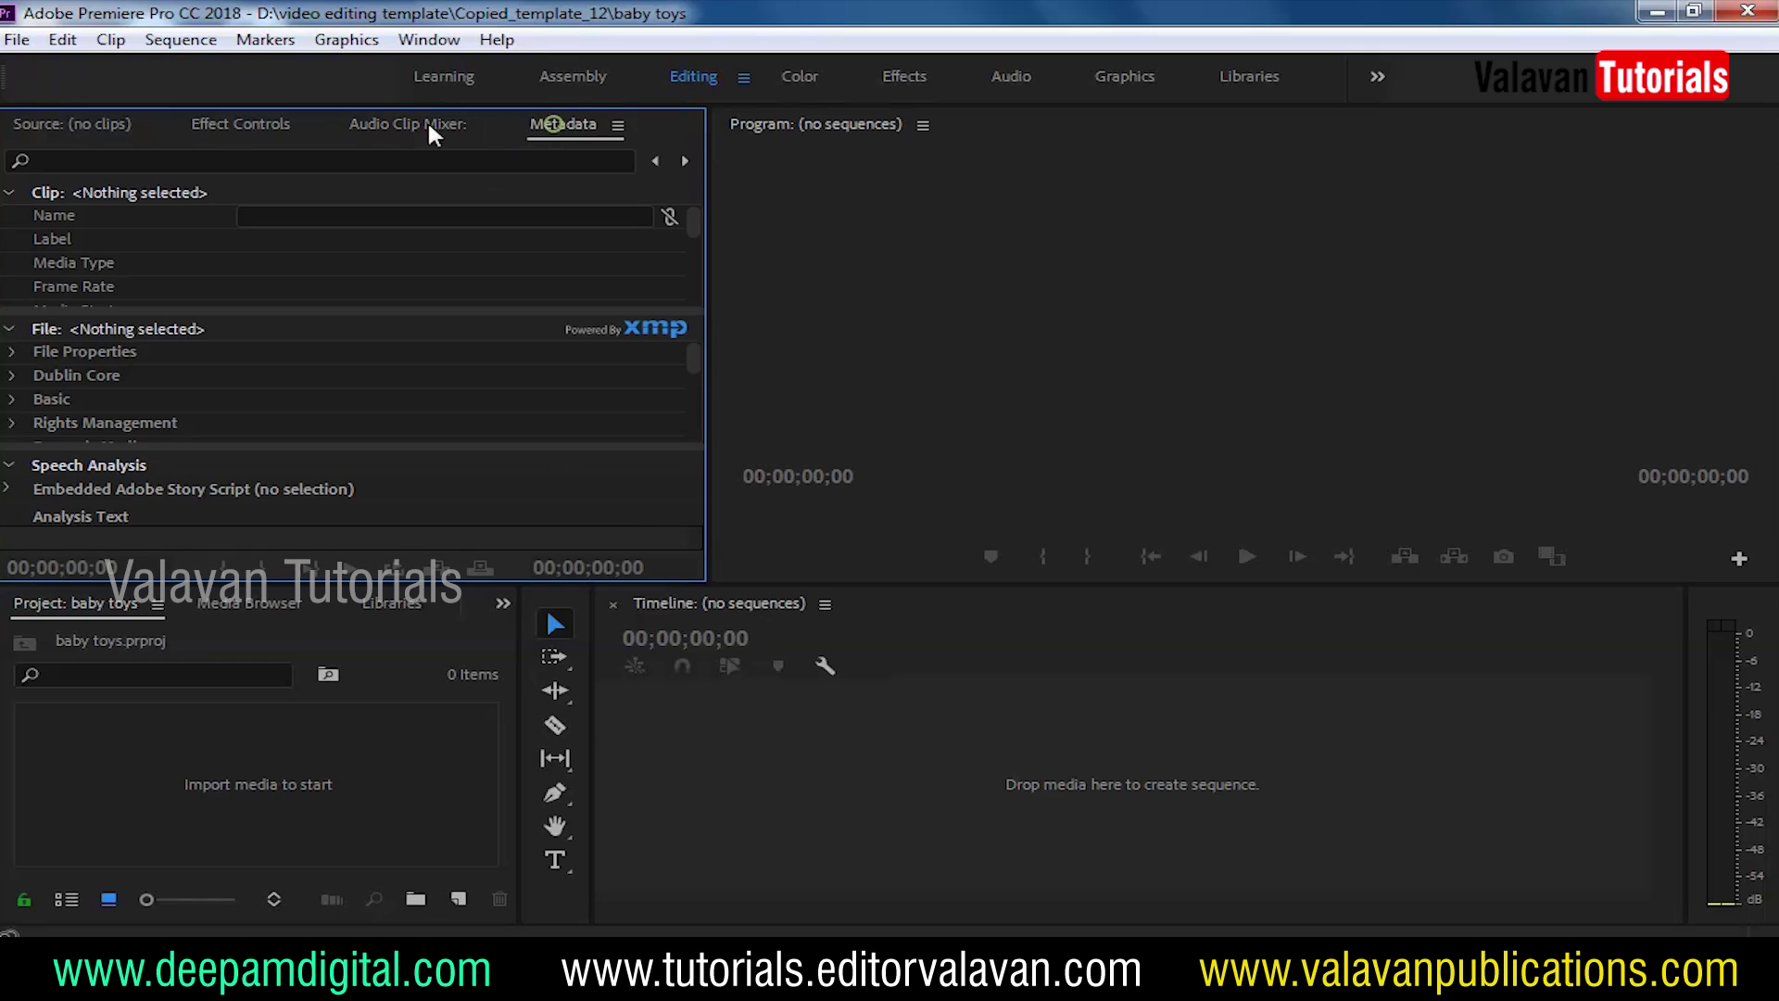
click(70, 123)
click(222, 128)
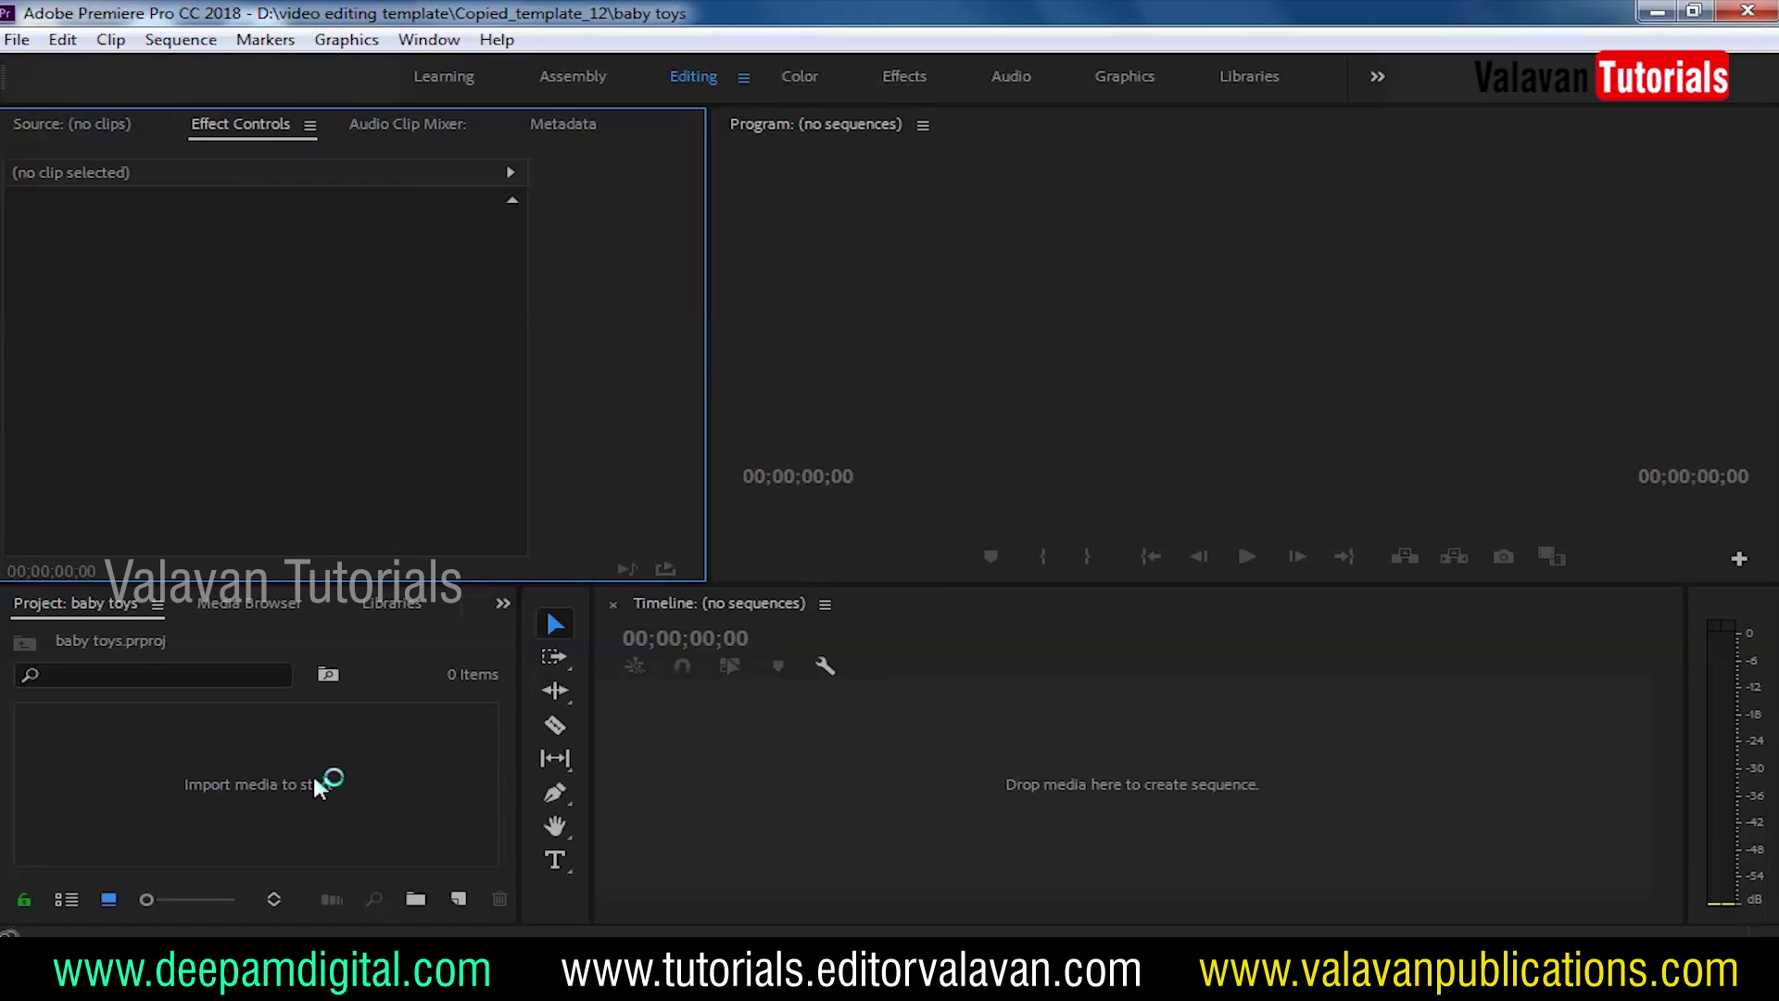
double_click(354, 779)
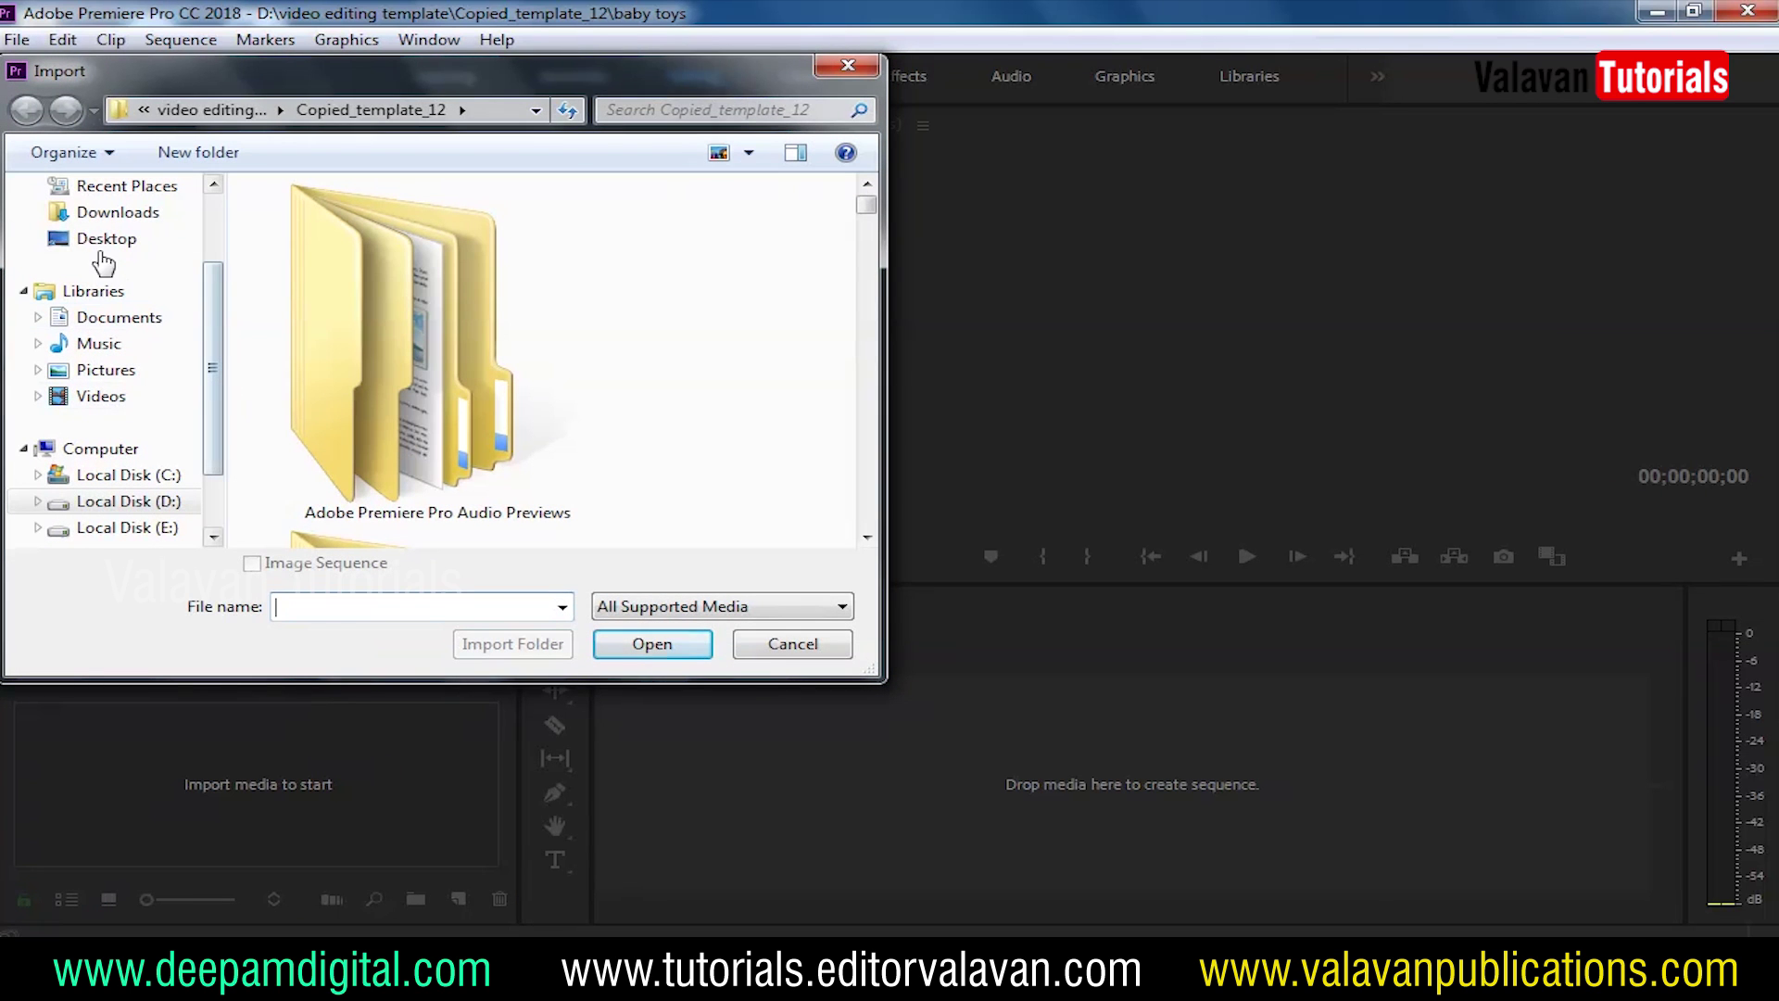
Import VID_20190307_200556.mp4 from Desktop > Payaru into the project bin
click(153, 239)
scroll(380, 316, down, 3)
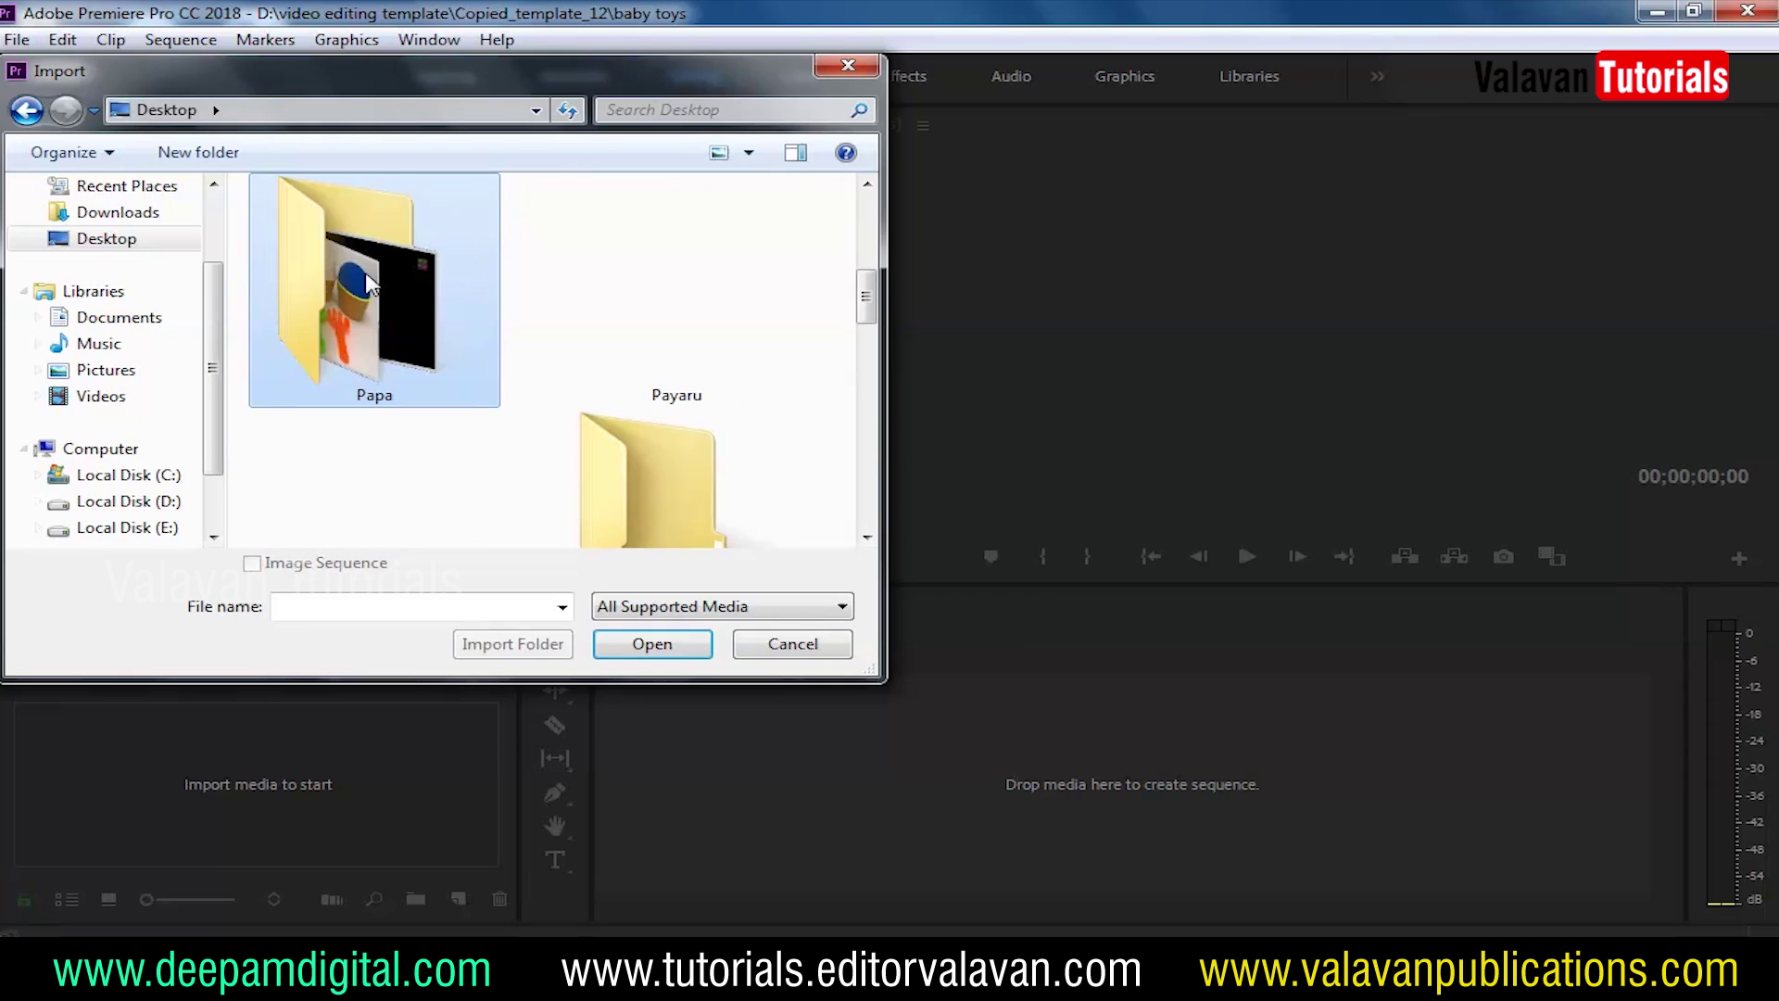
double_click(394, 343)
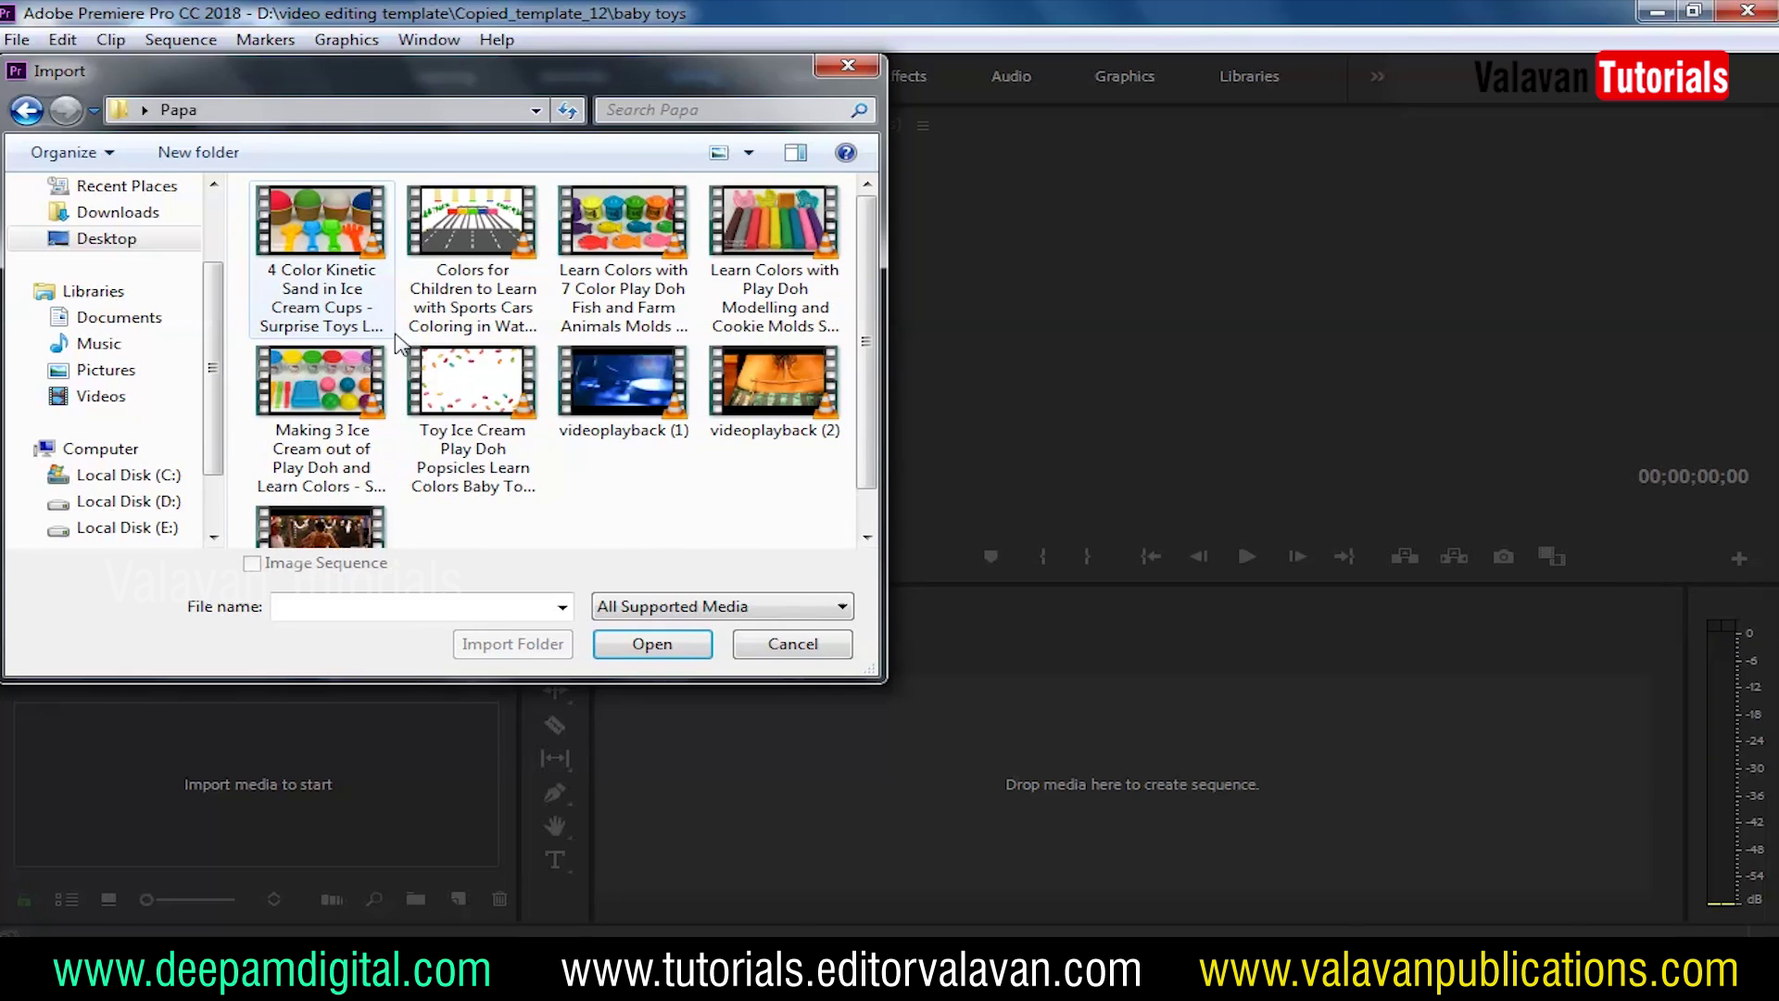
key(BackSpace)
double_click(653, 417)
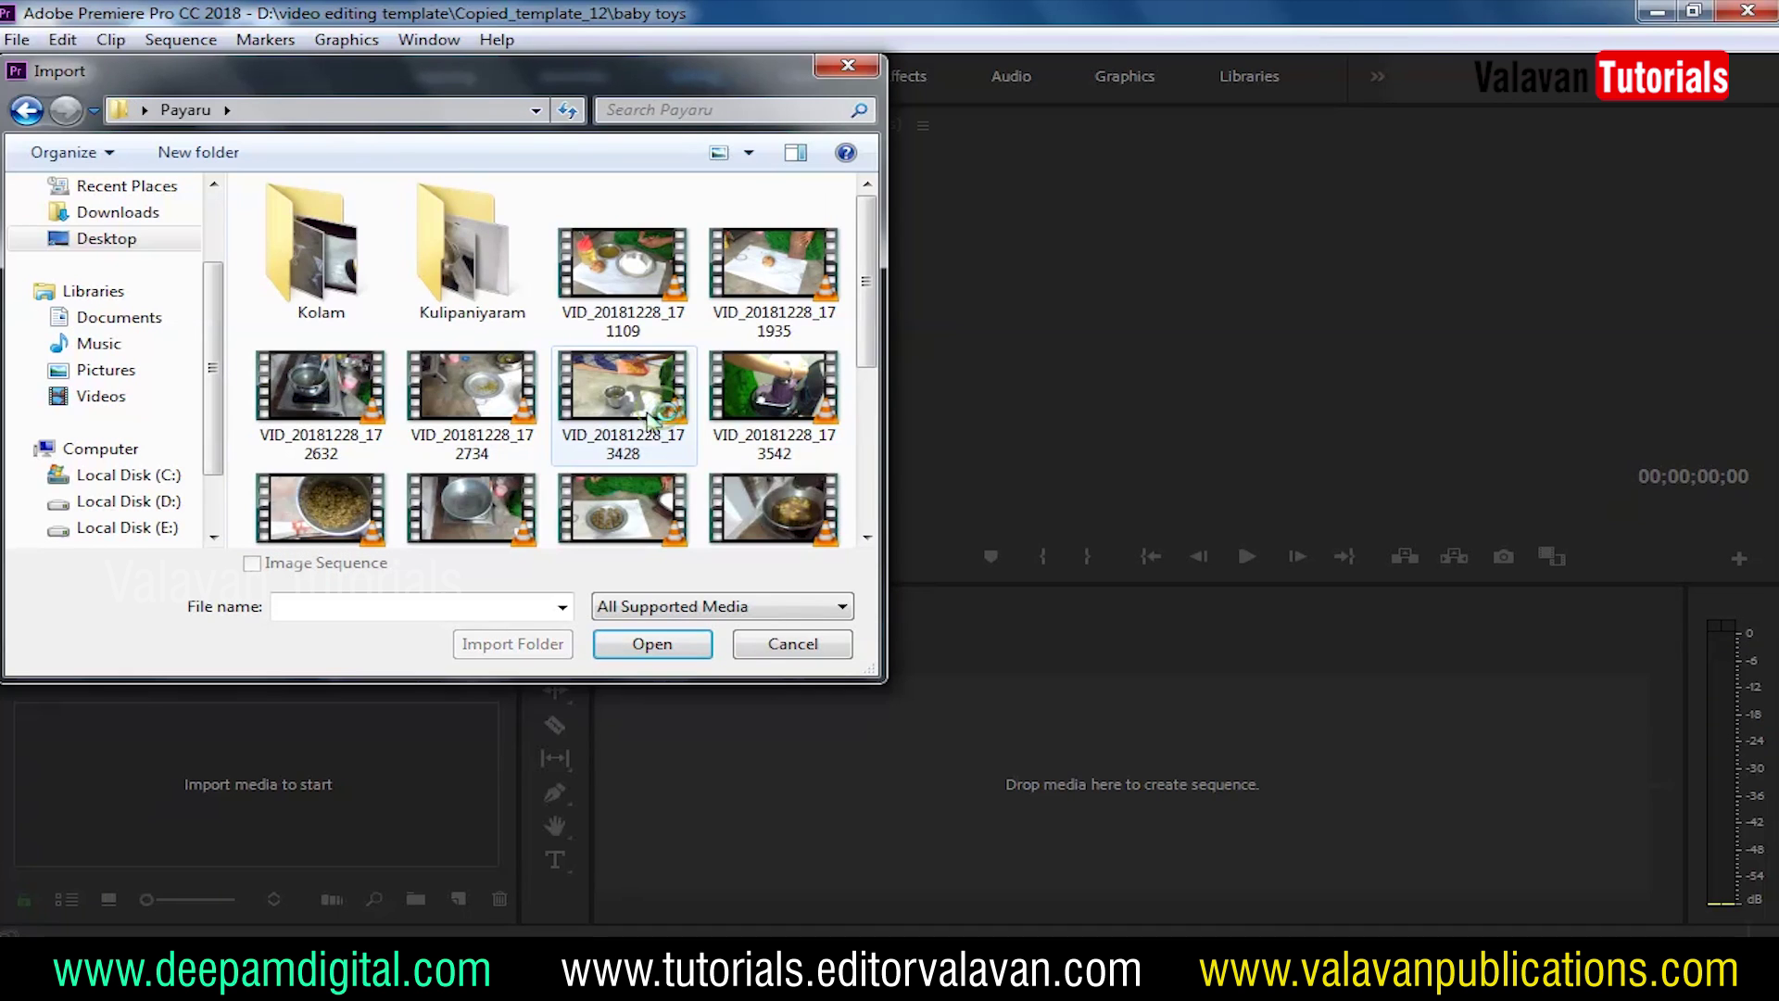
scroll(593, 463, down, 3)
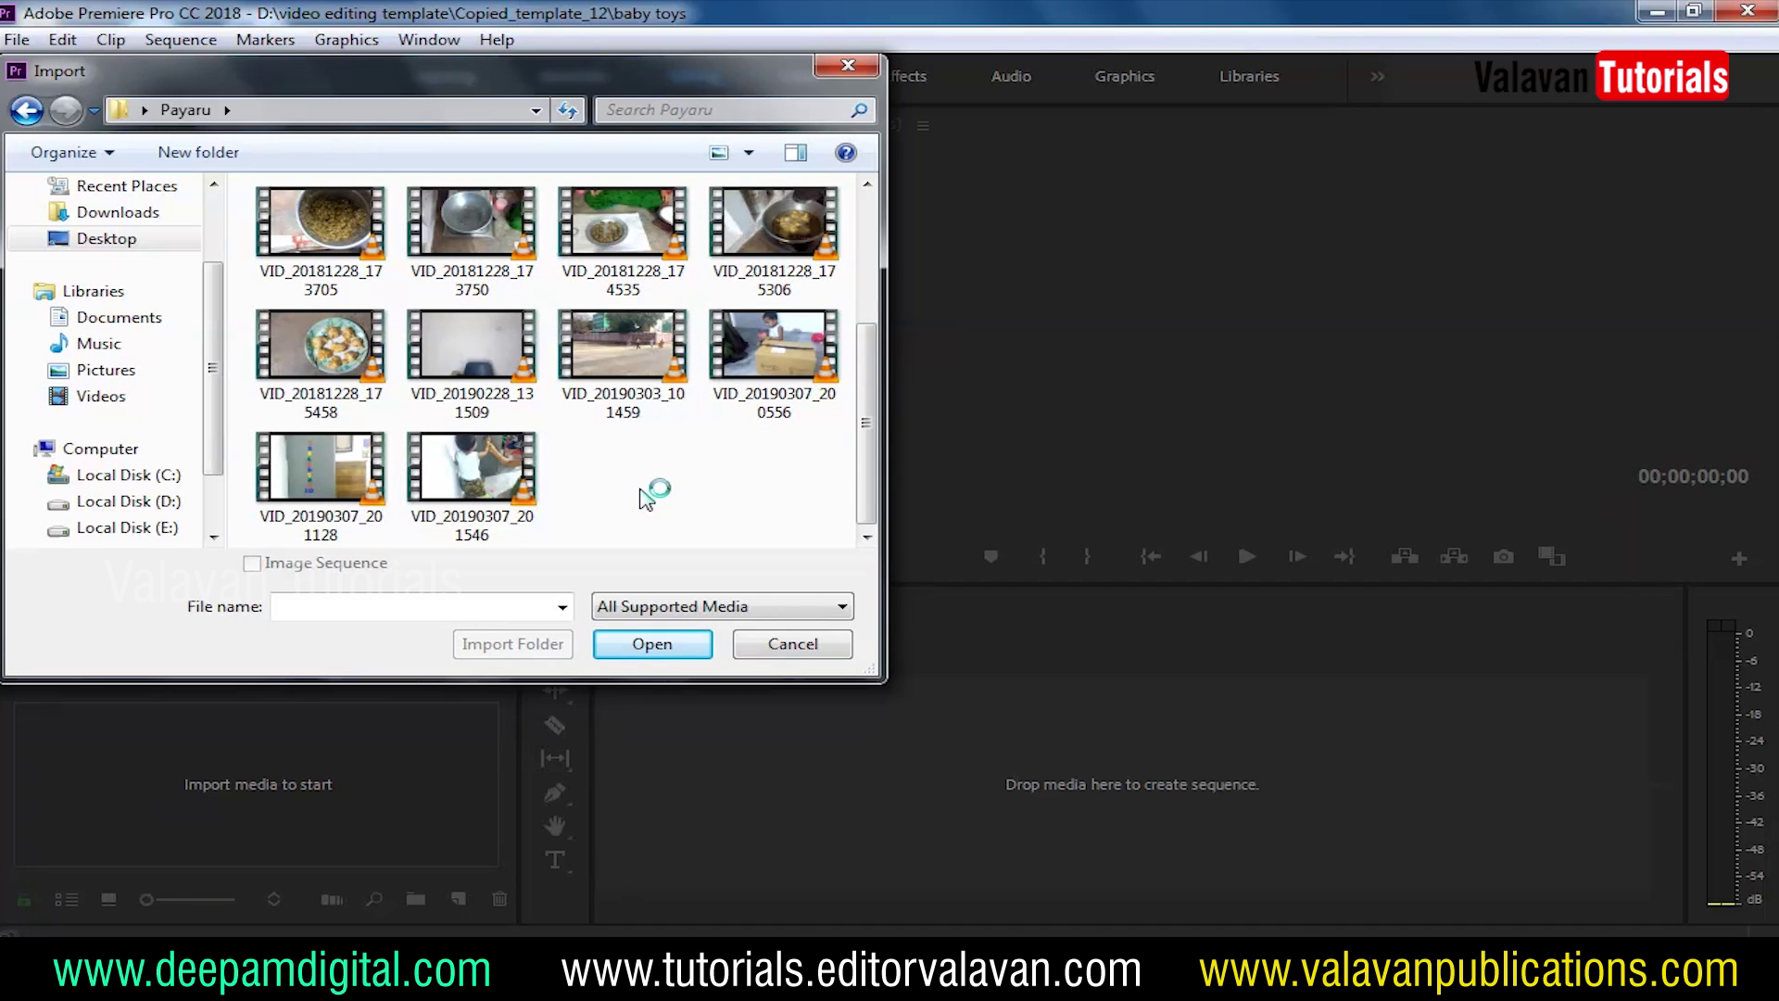
click(774, 345)
click(649, 643)
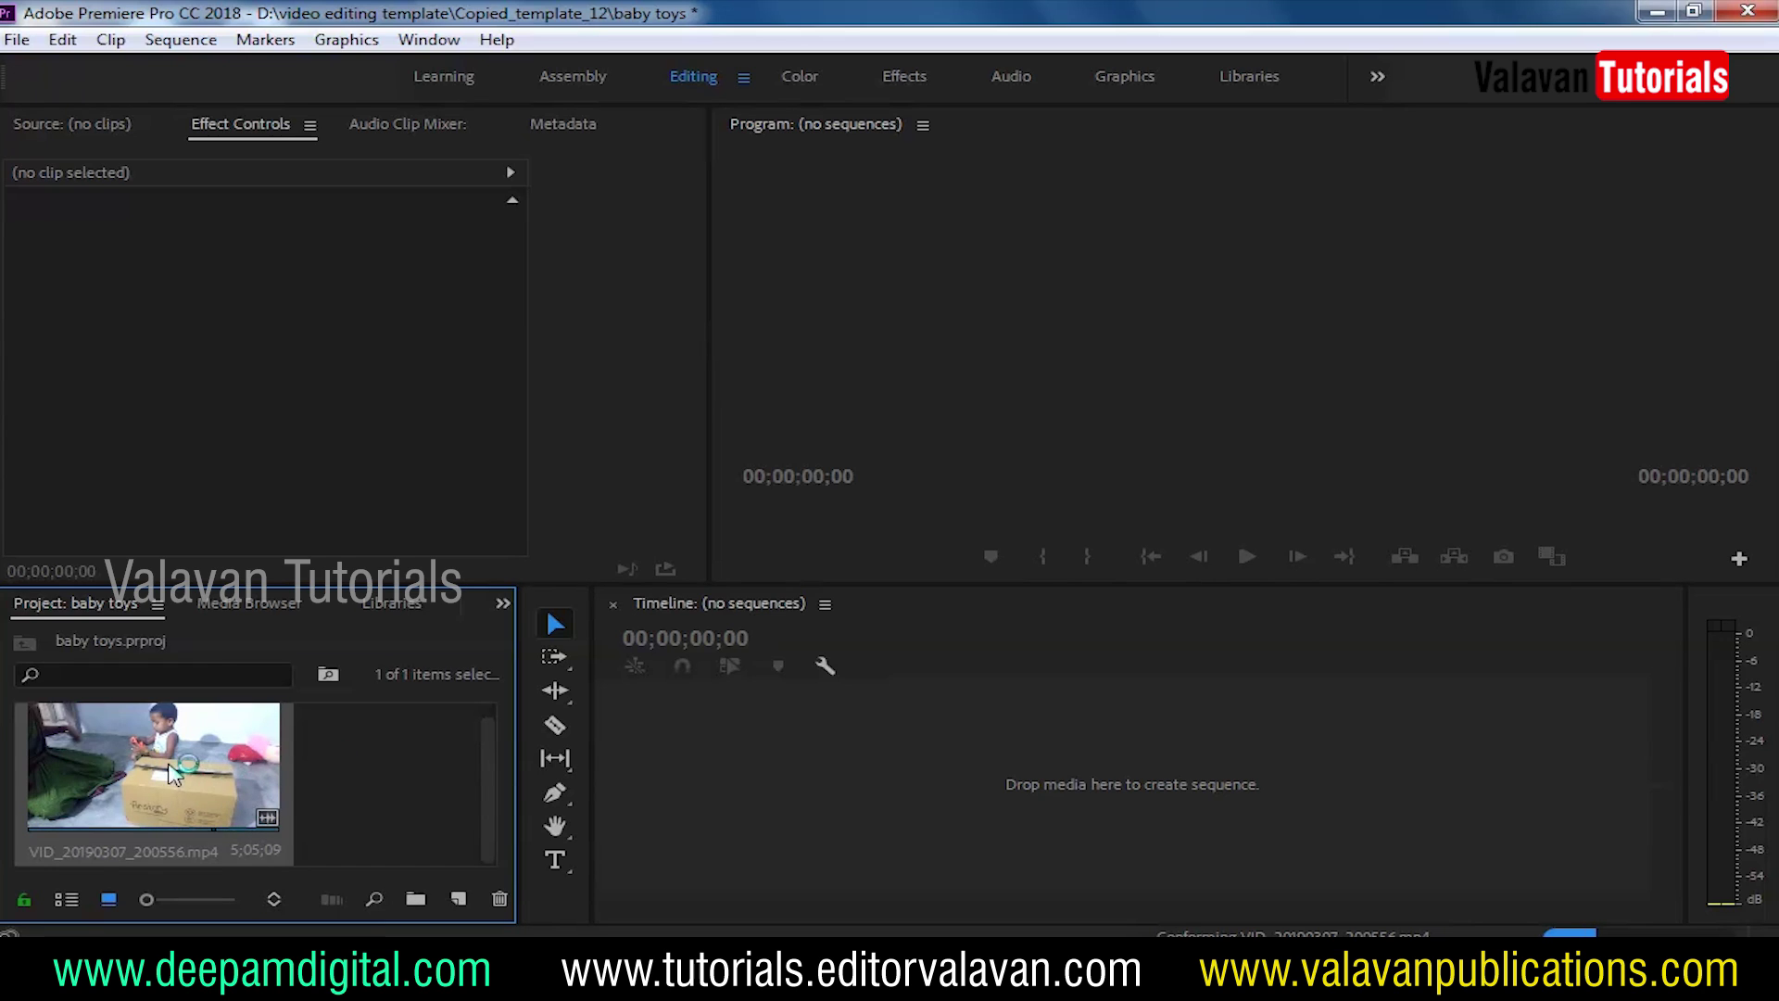
click(362, 755)
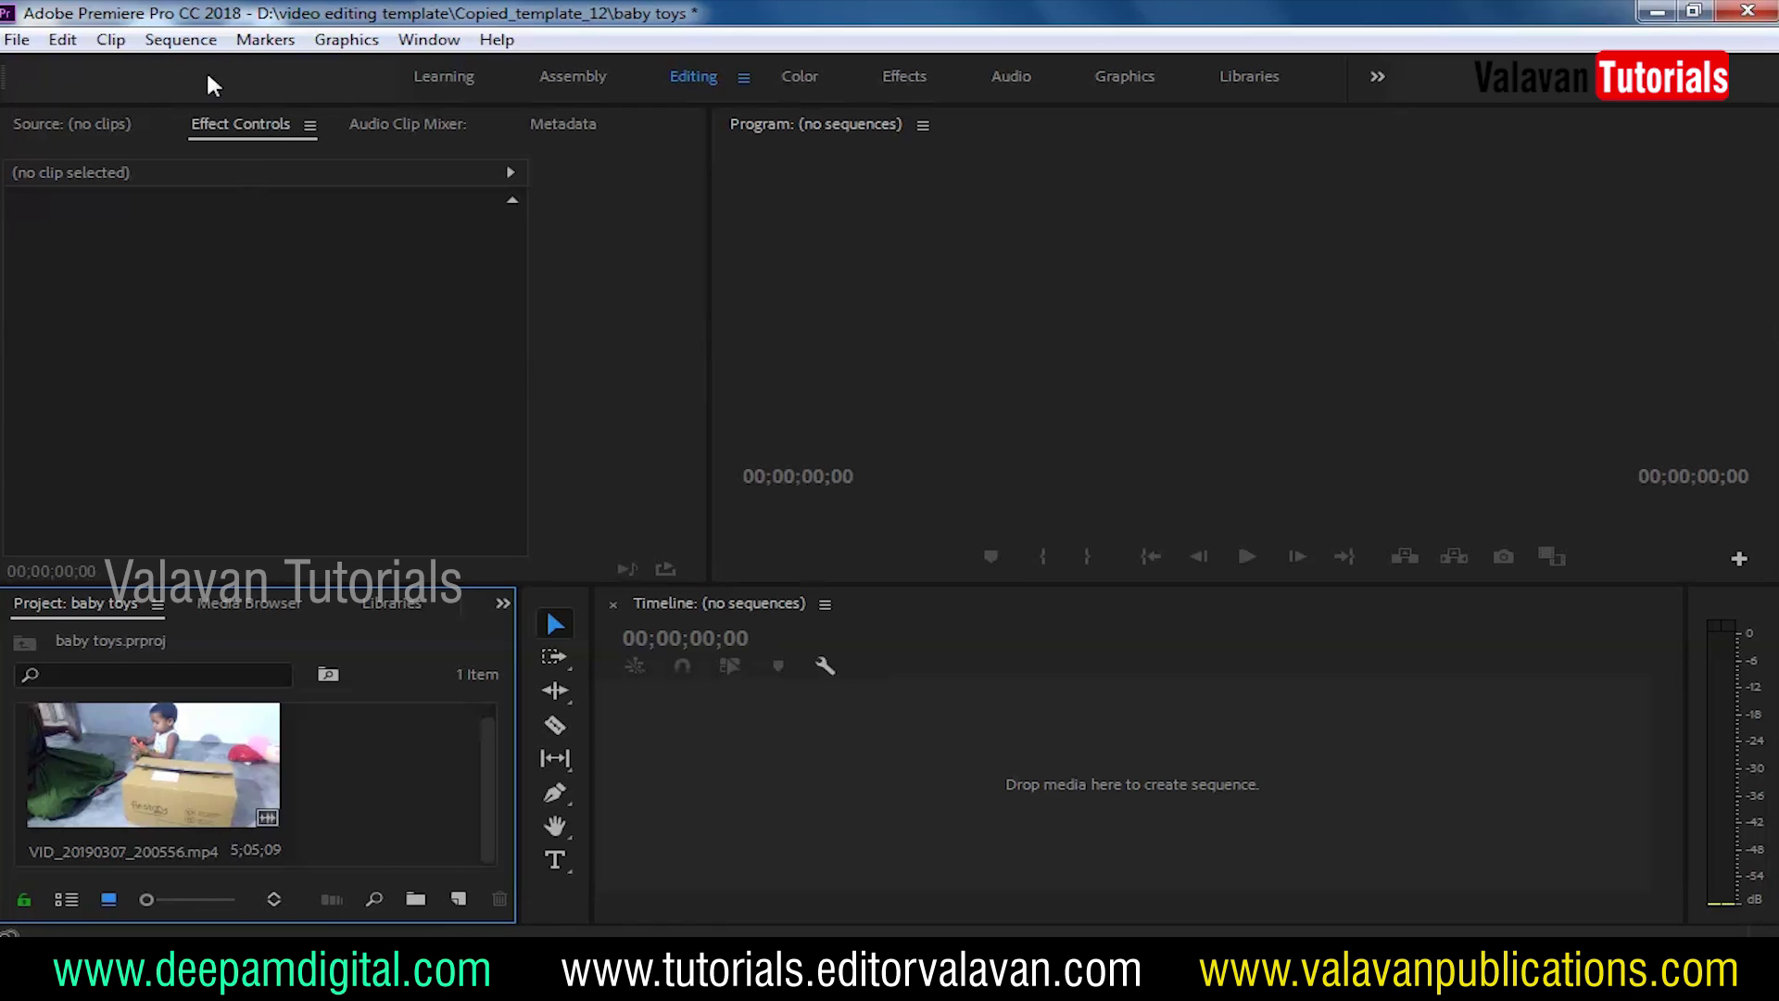
click(181, 39)
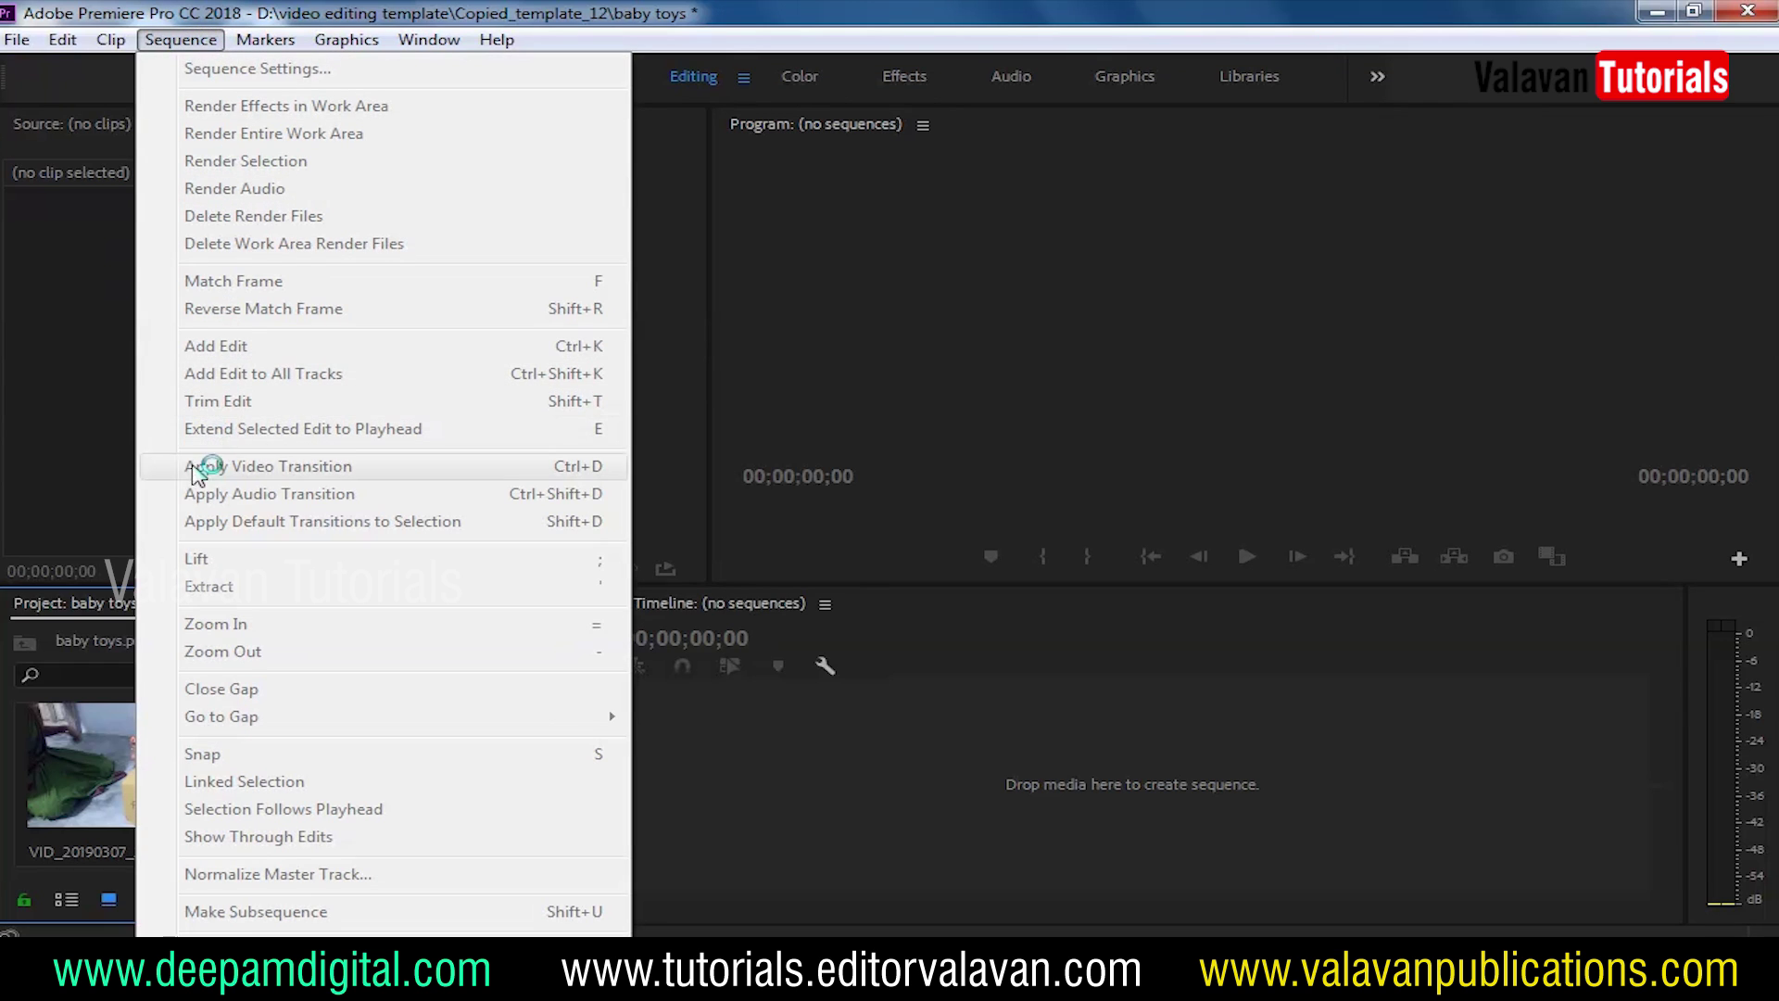
Create Sequence 01 using the Digital SLR > 1080p > DSLR 1080p25 preset
click(871, 756)
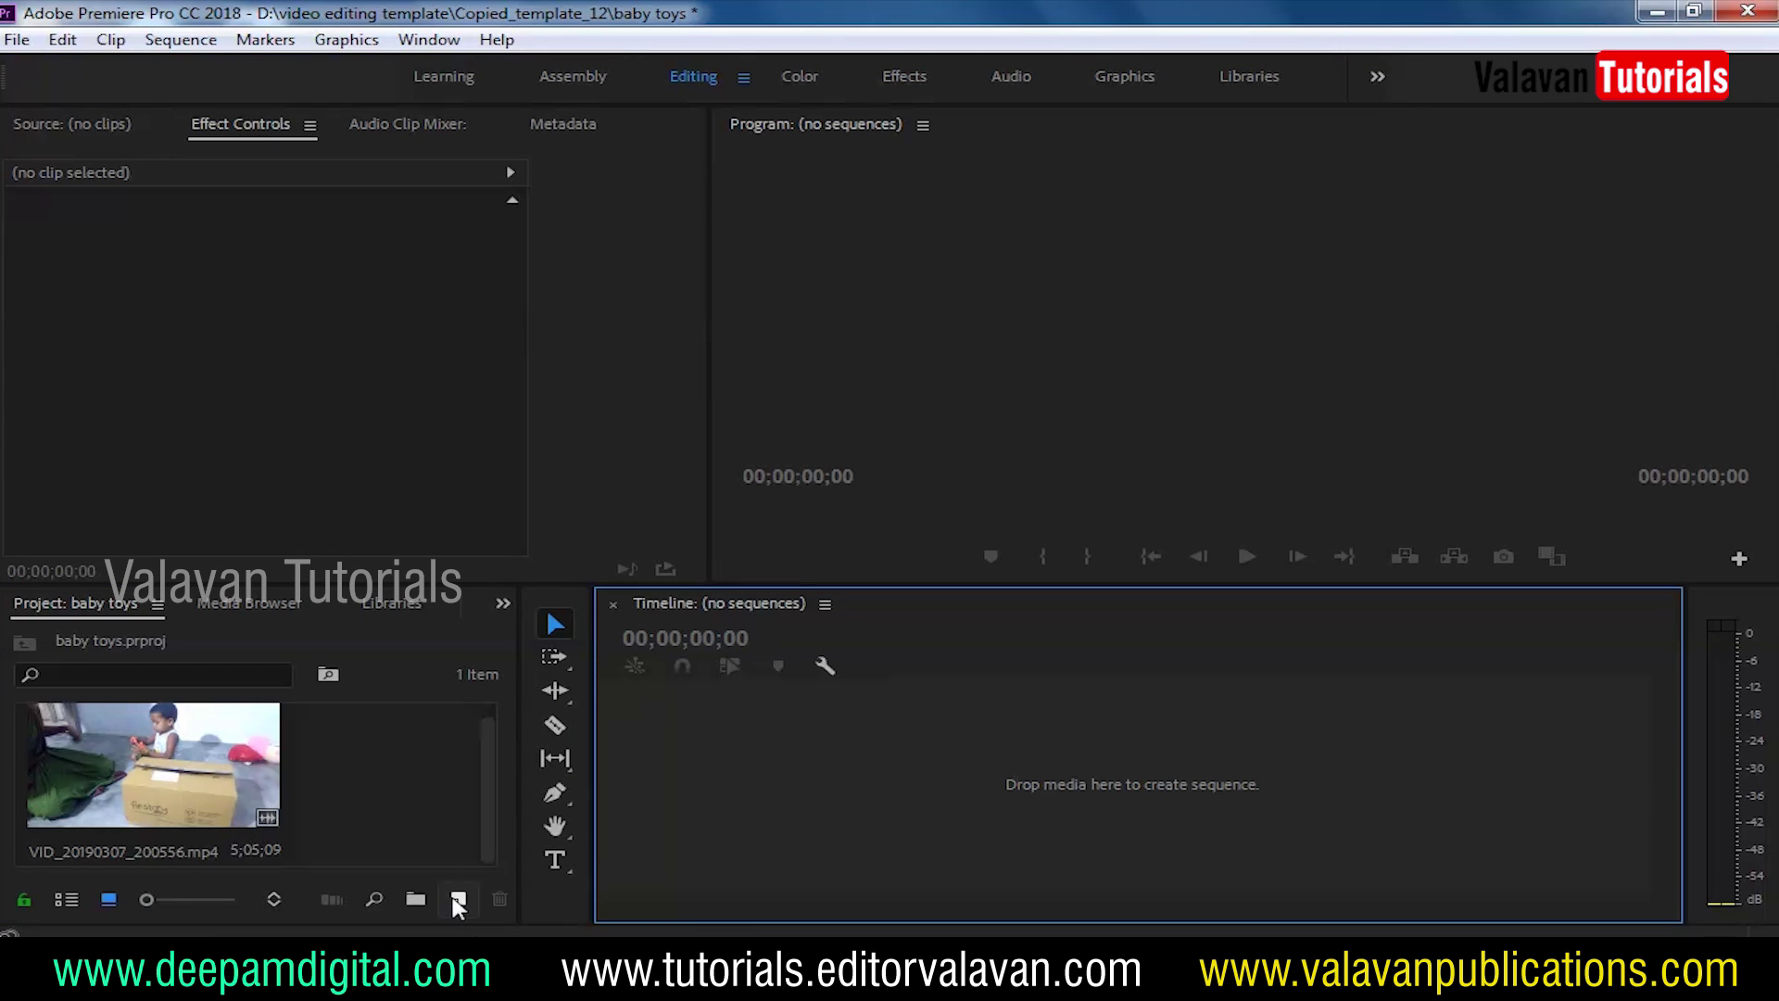
click(457, 900)
click(533, 593)
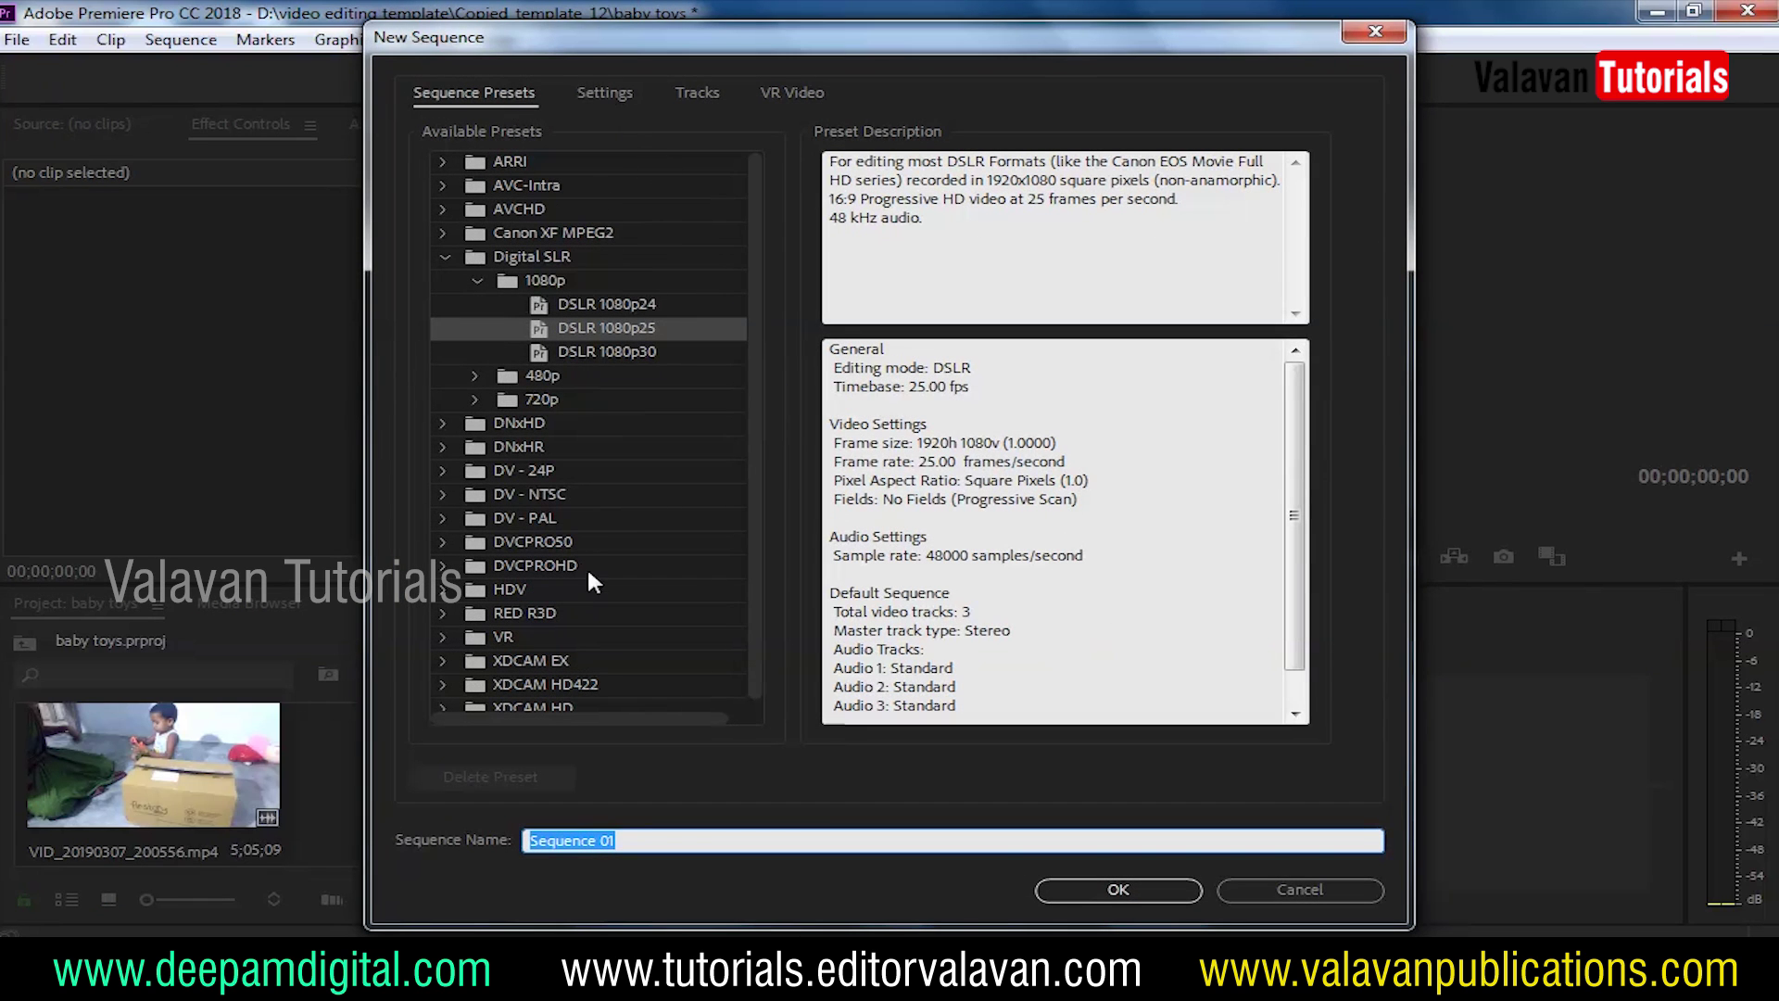
click(472, 279)
click(444, 257)
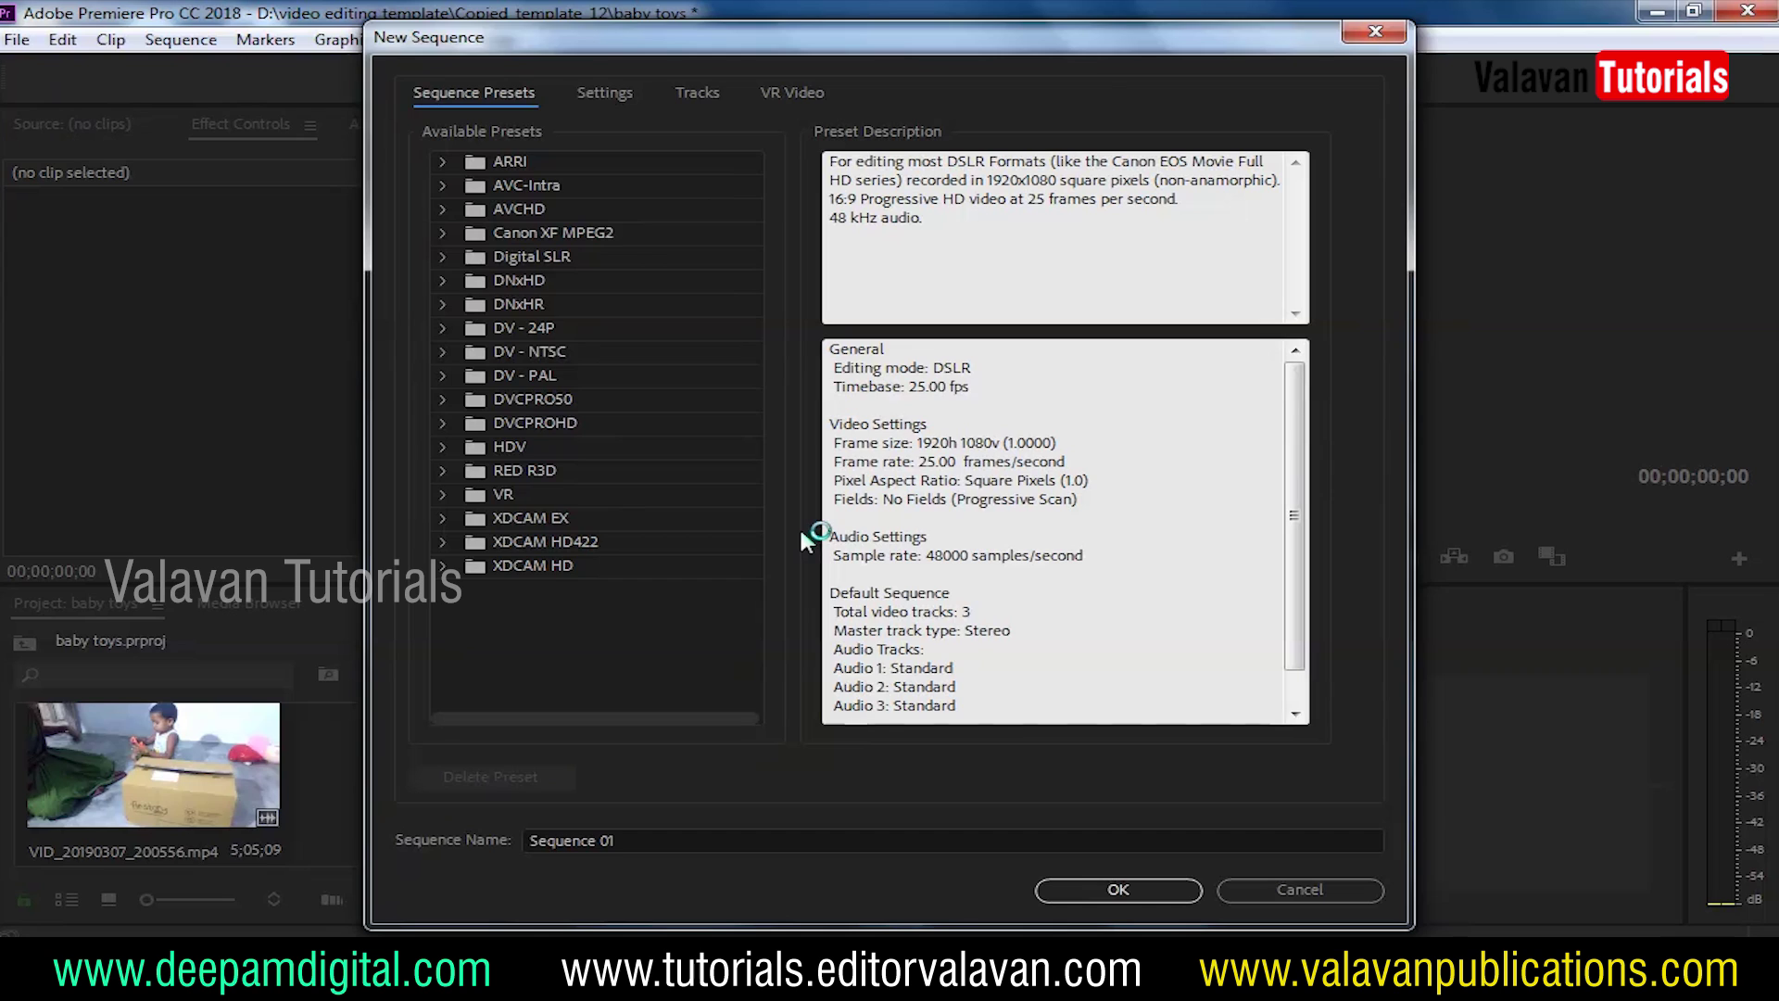
click(445, 257)
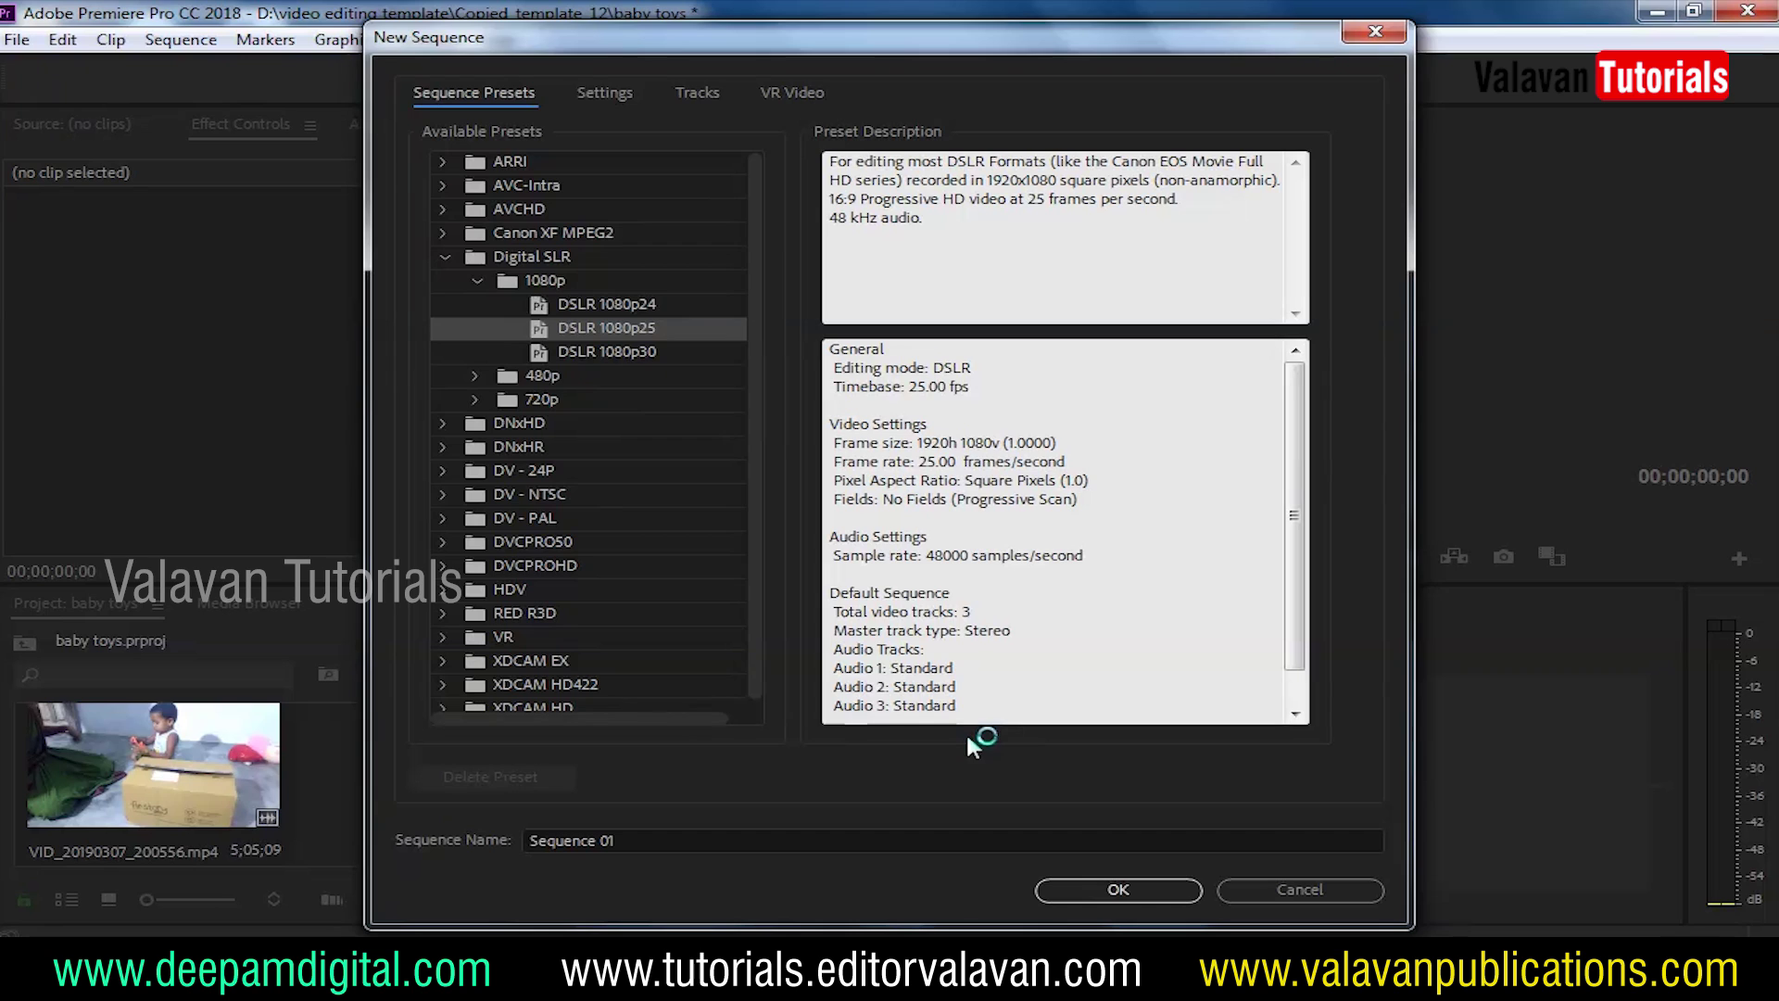
click(447, 518)
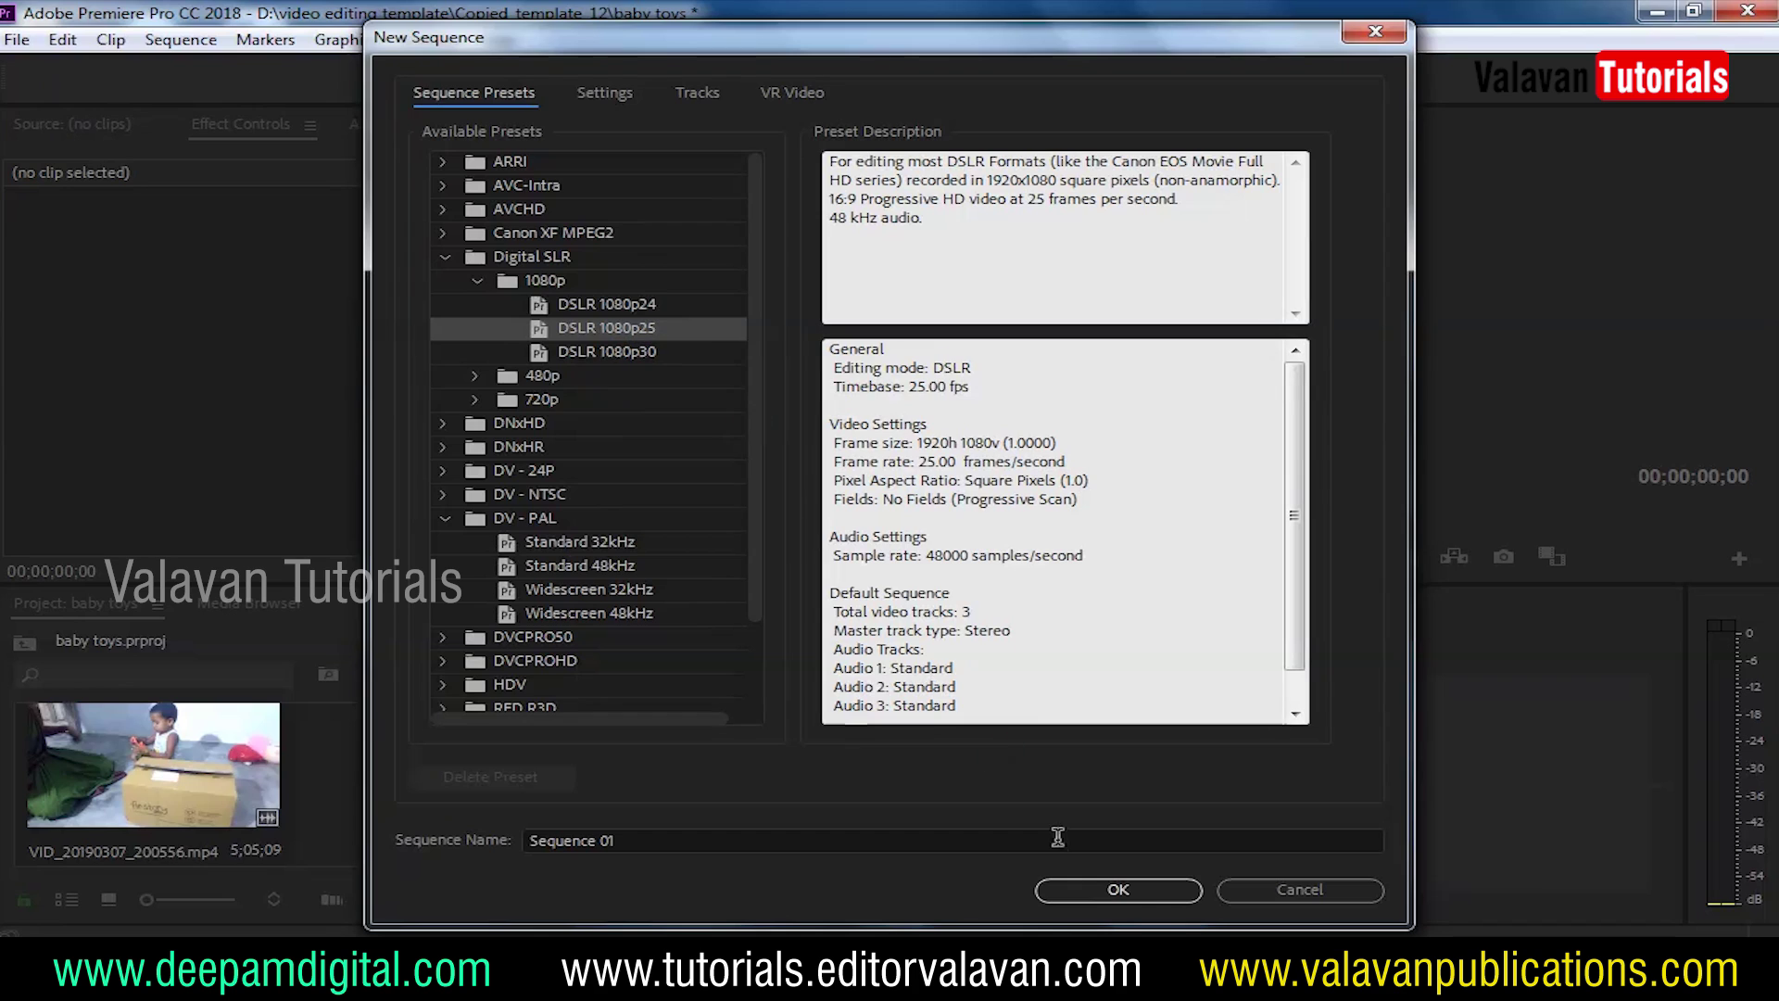
click(1120, 890)
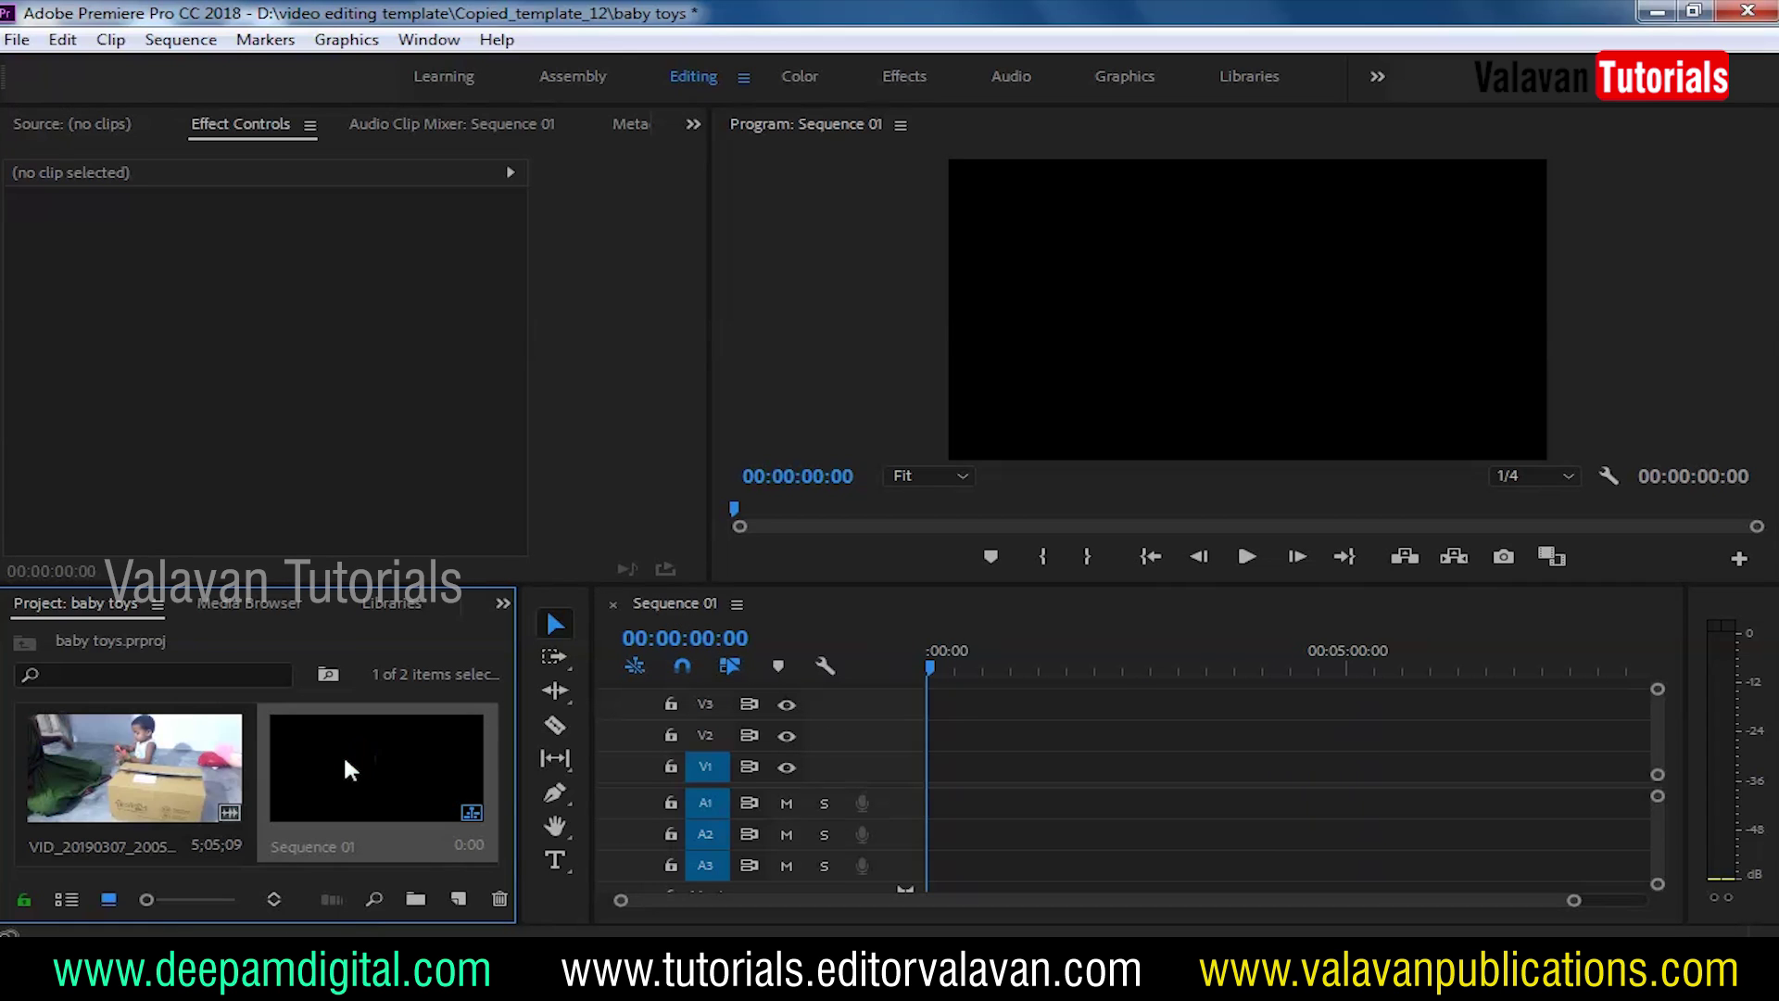
Delete Sequence 01 and drag VID_20190307_200556 onto the timeline to build a new sequence
key(Delete)
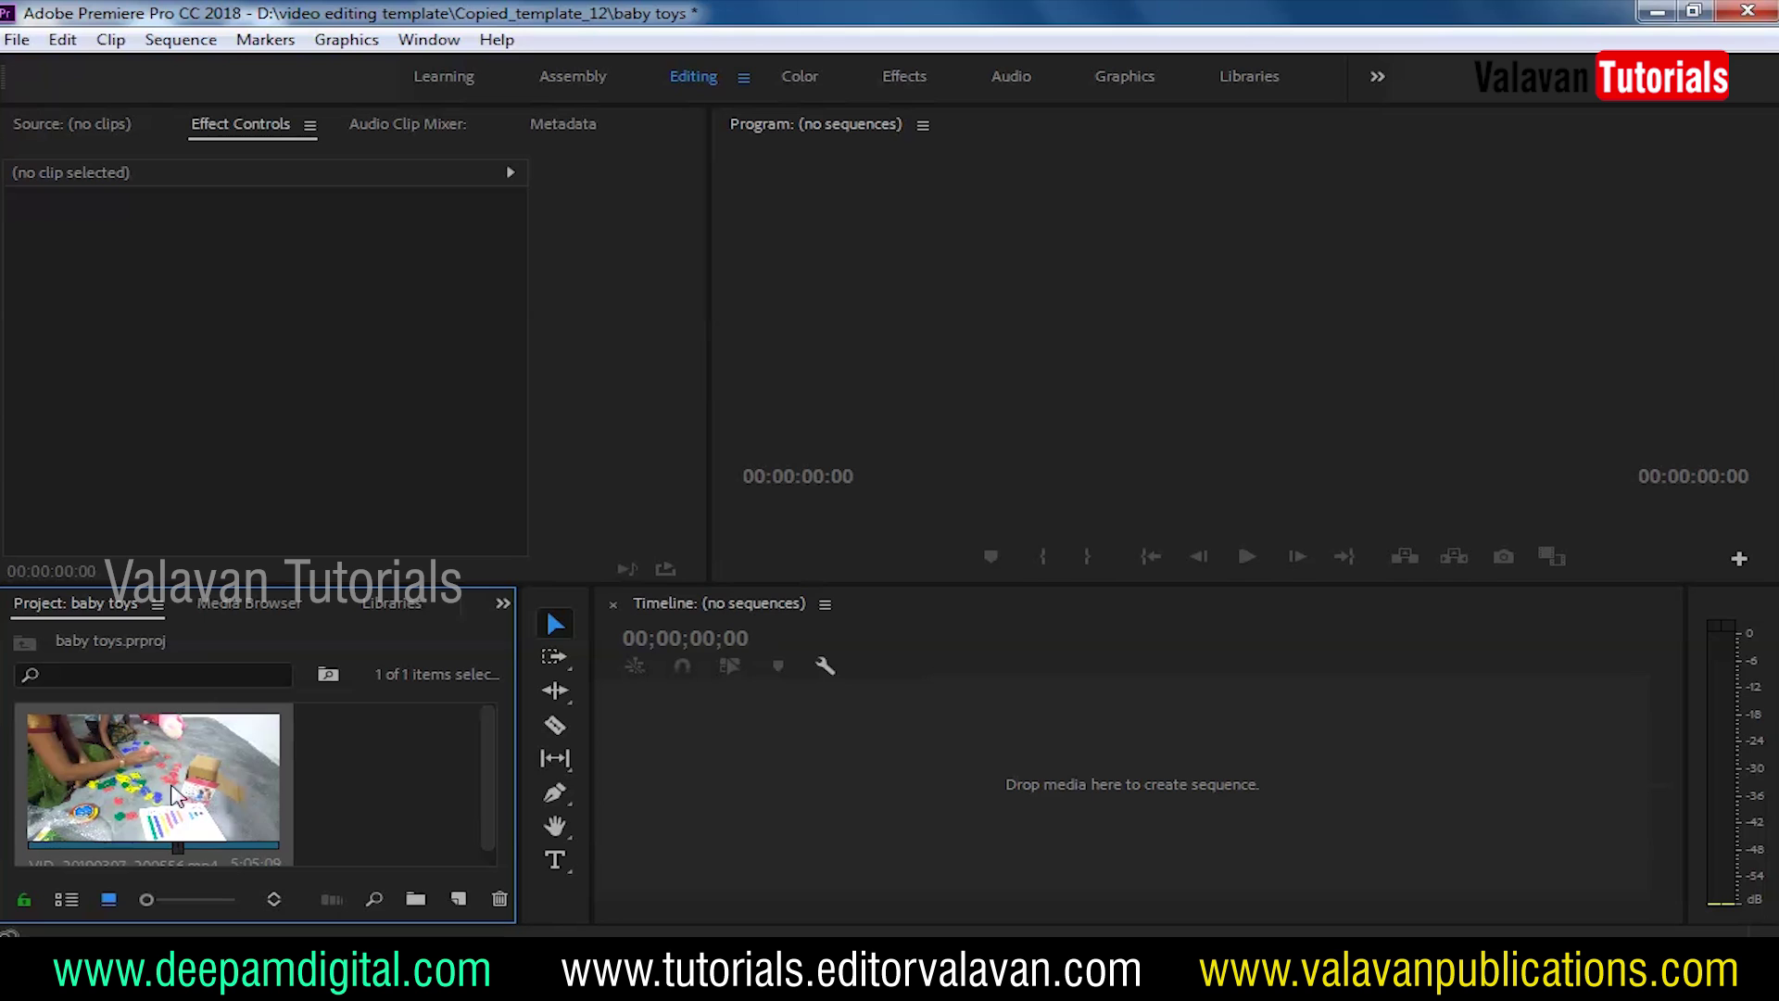
drag(121, 776, 1010, 784)
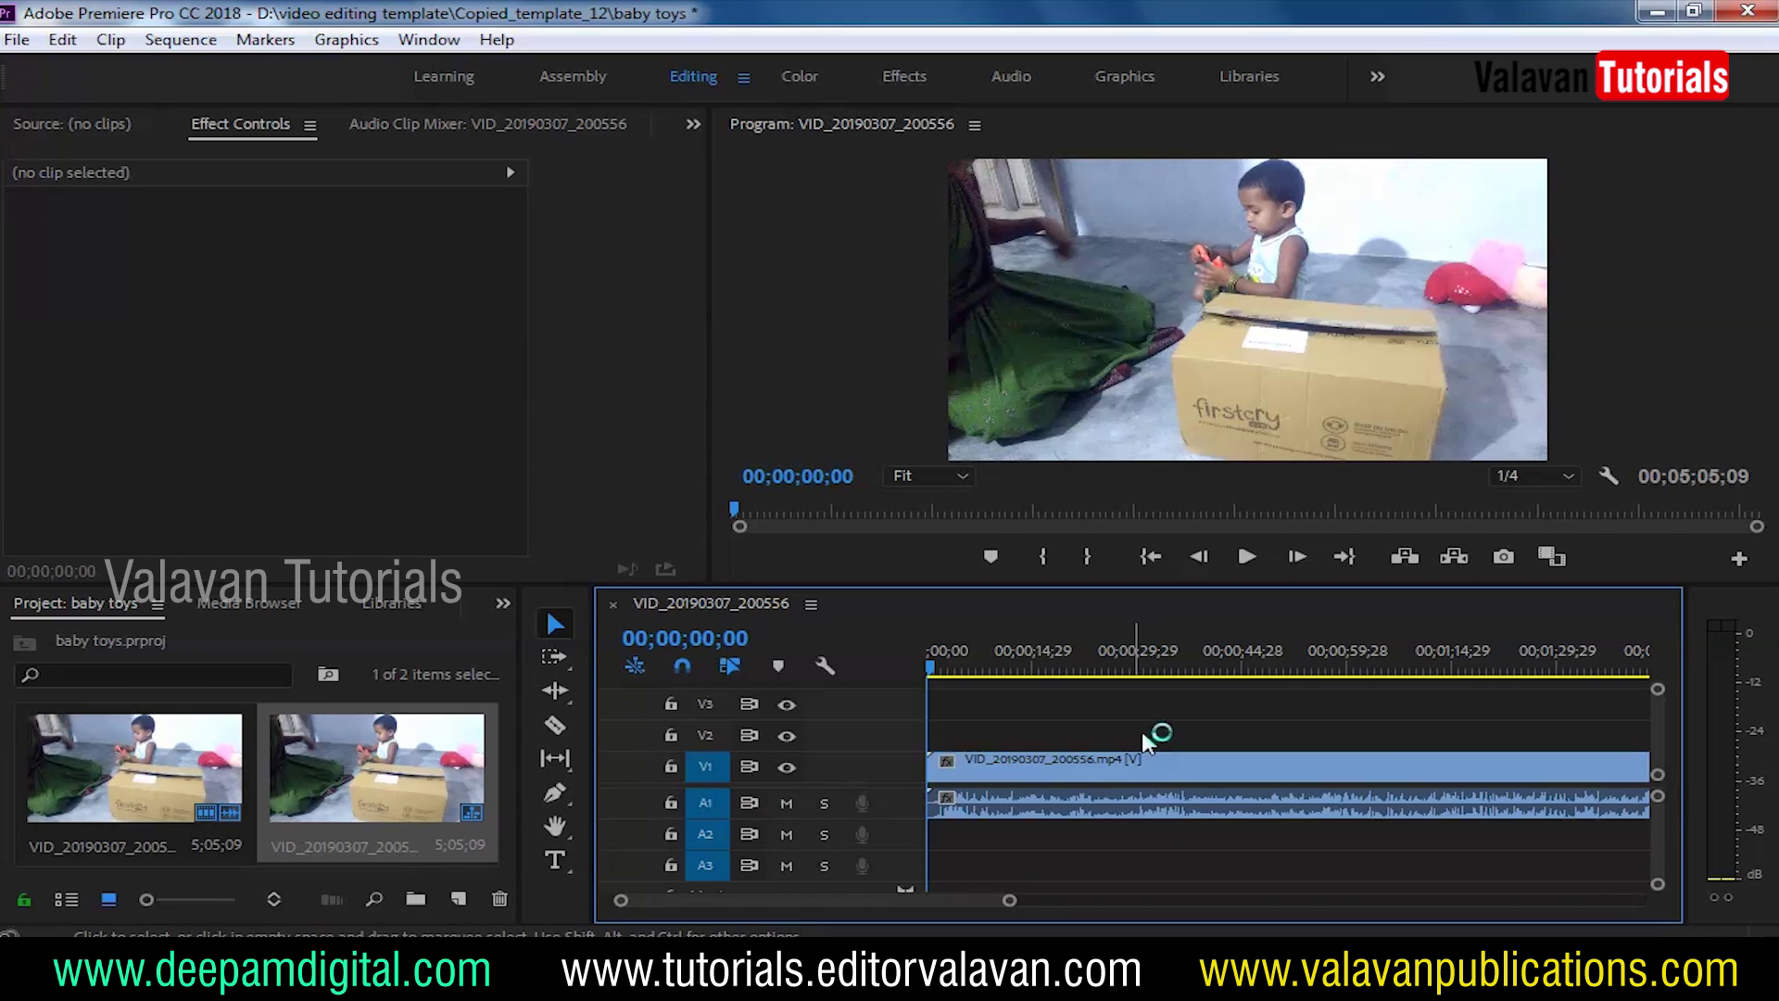
Scrub to about 00;00;17;05 and play the sequence until 00;00;36;04
click(1049, 664)
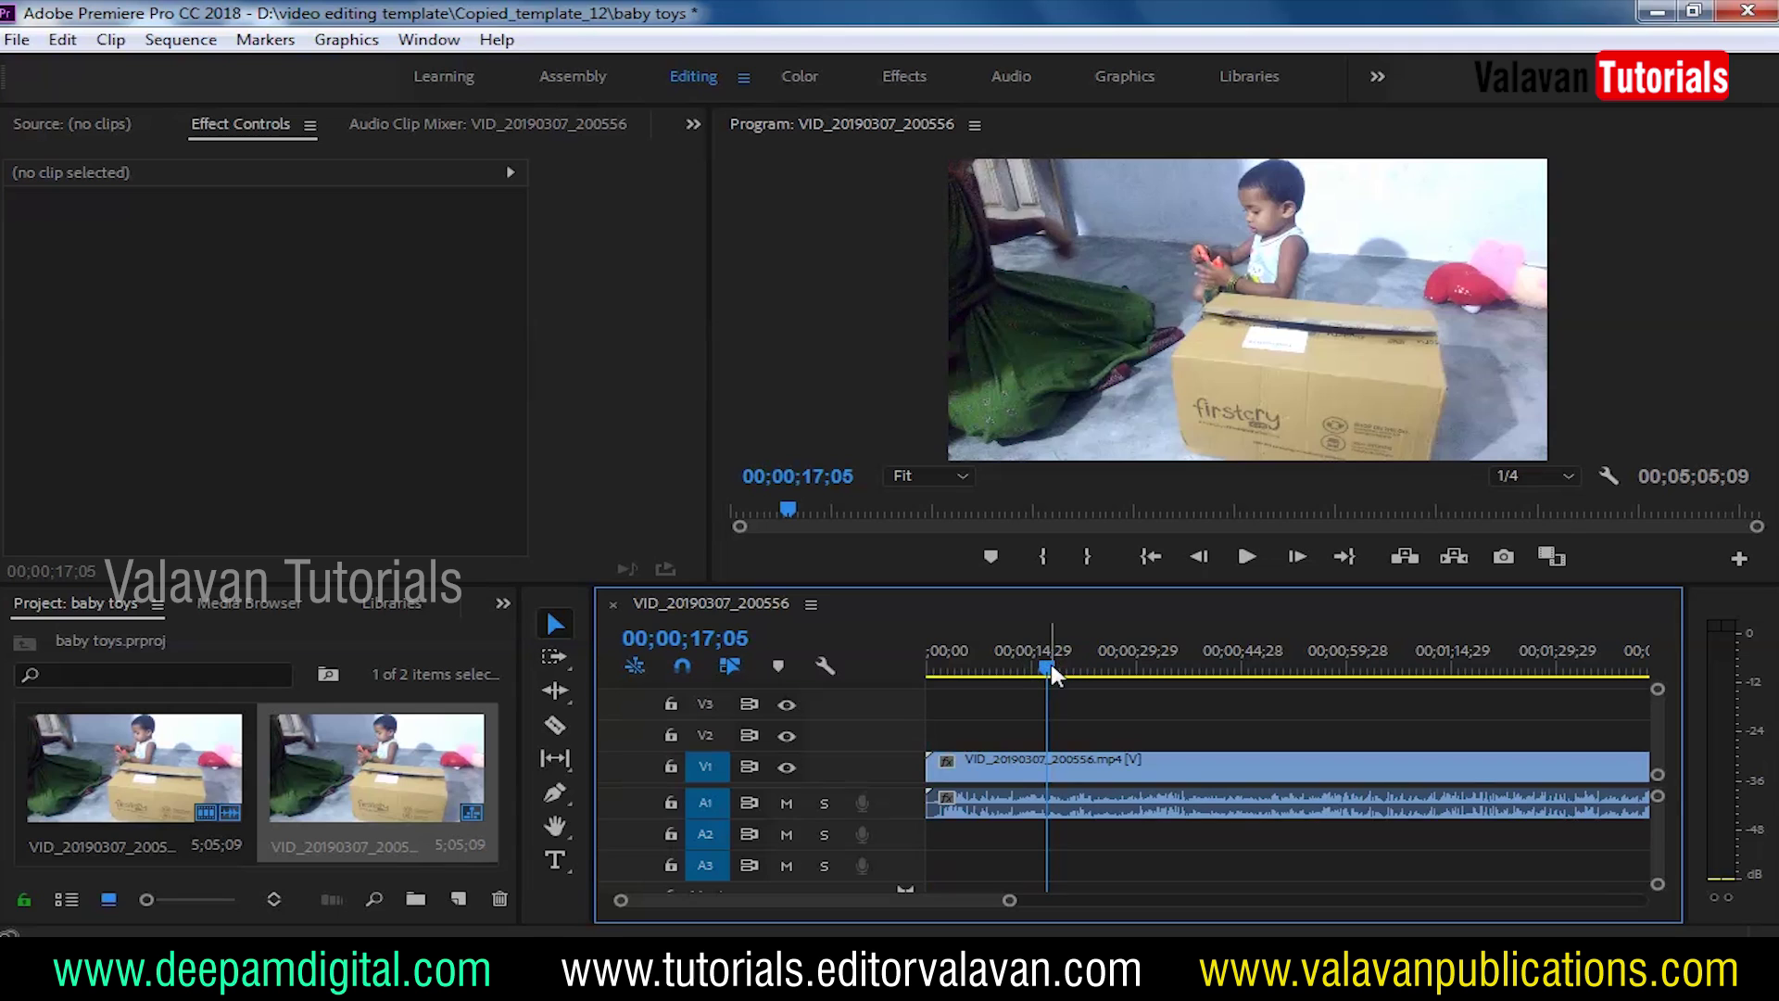
drag(1050, 663, 1090, 664)
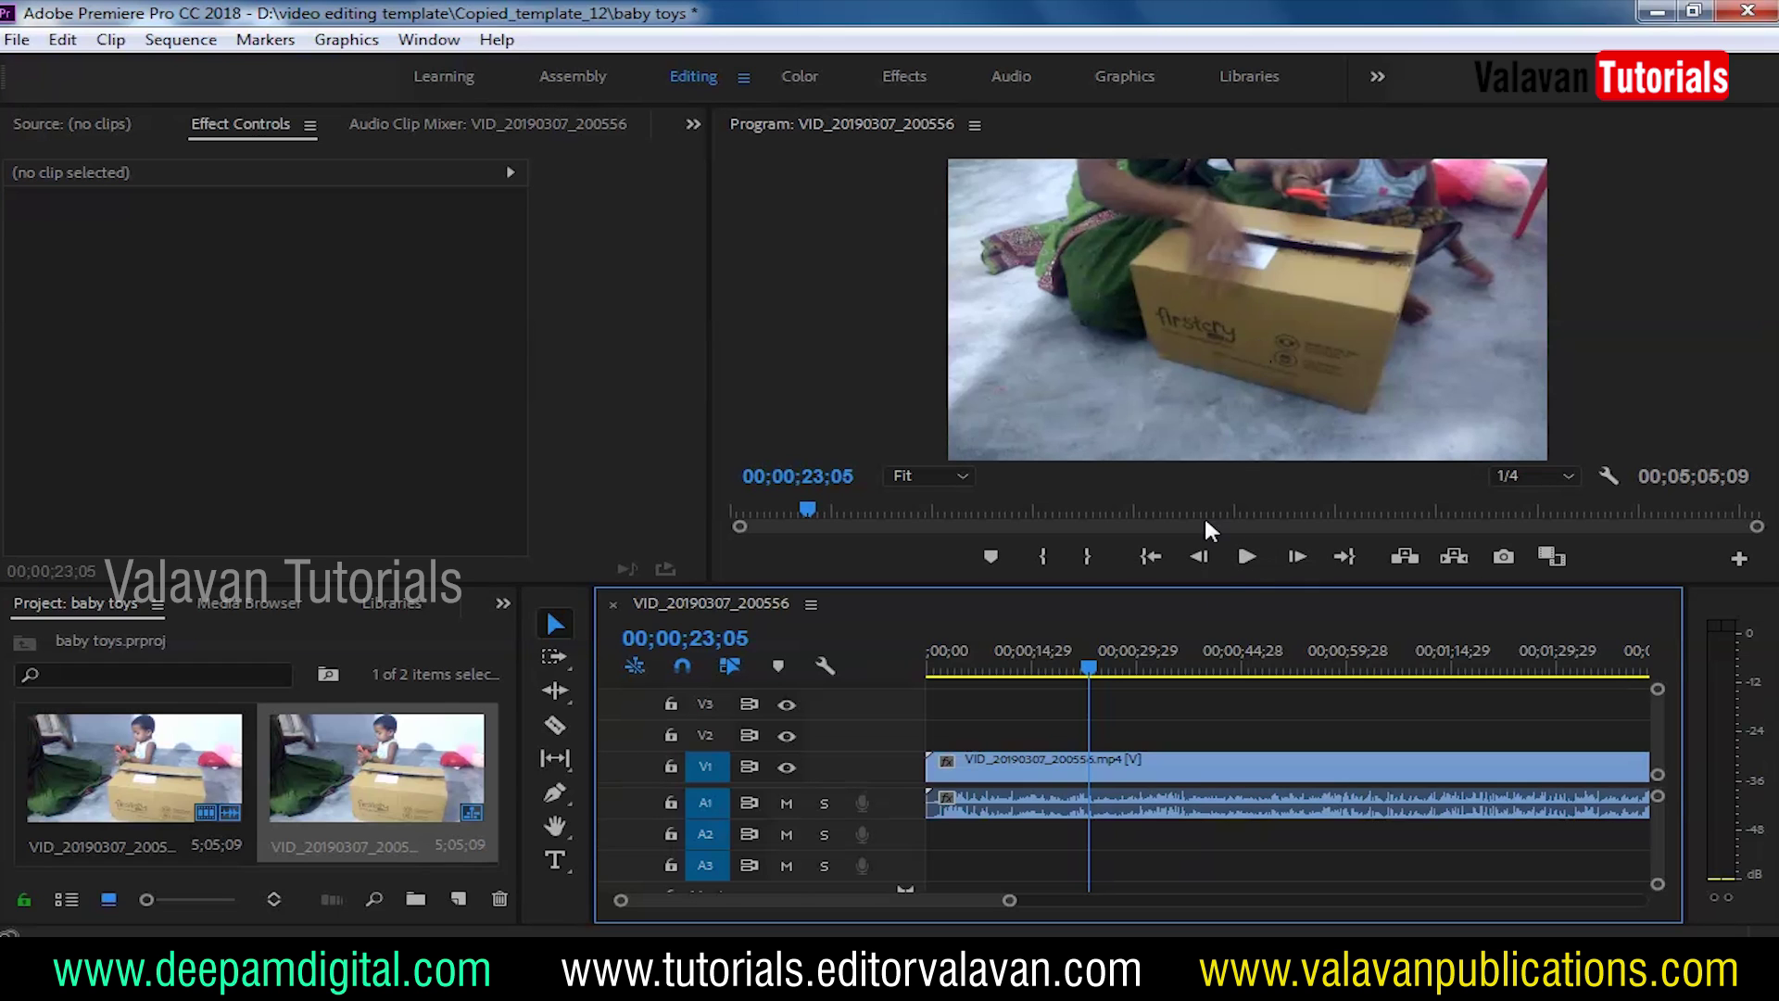
click(1248, 557)
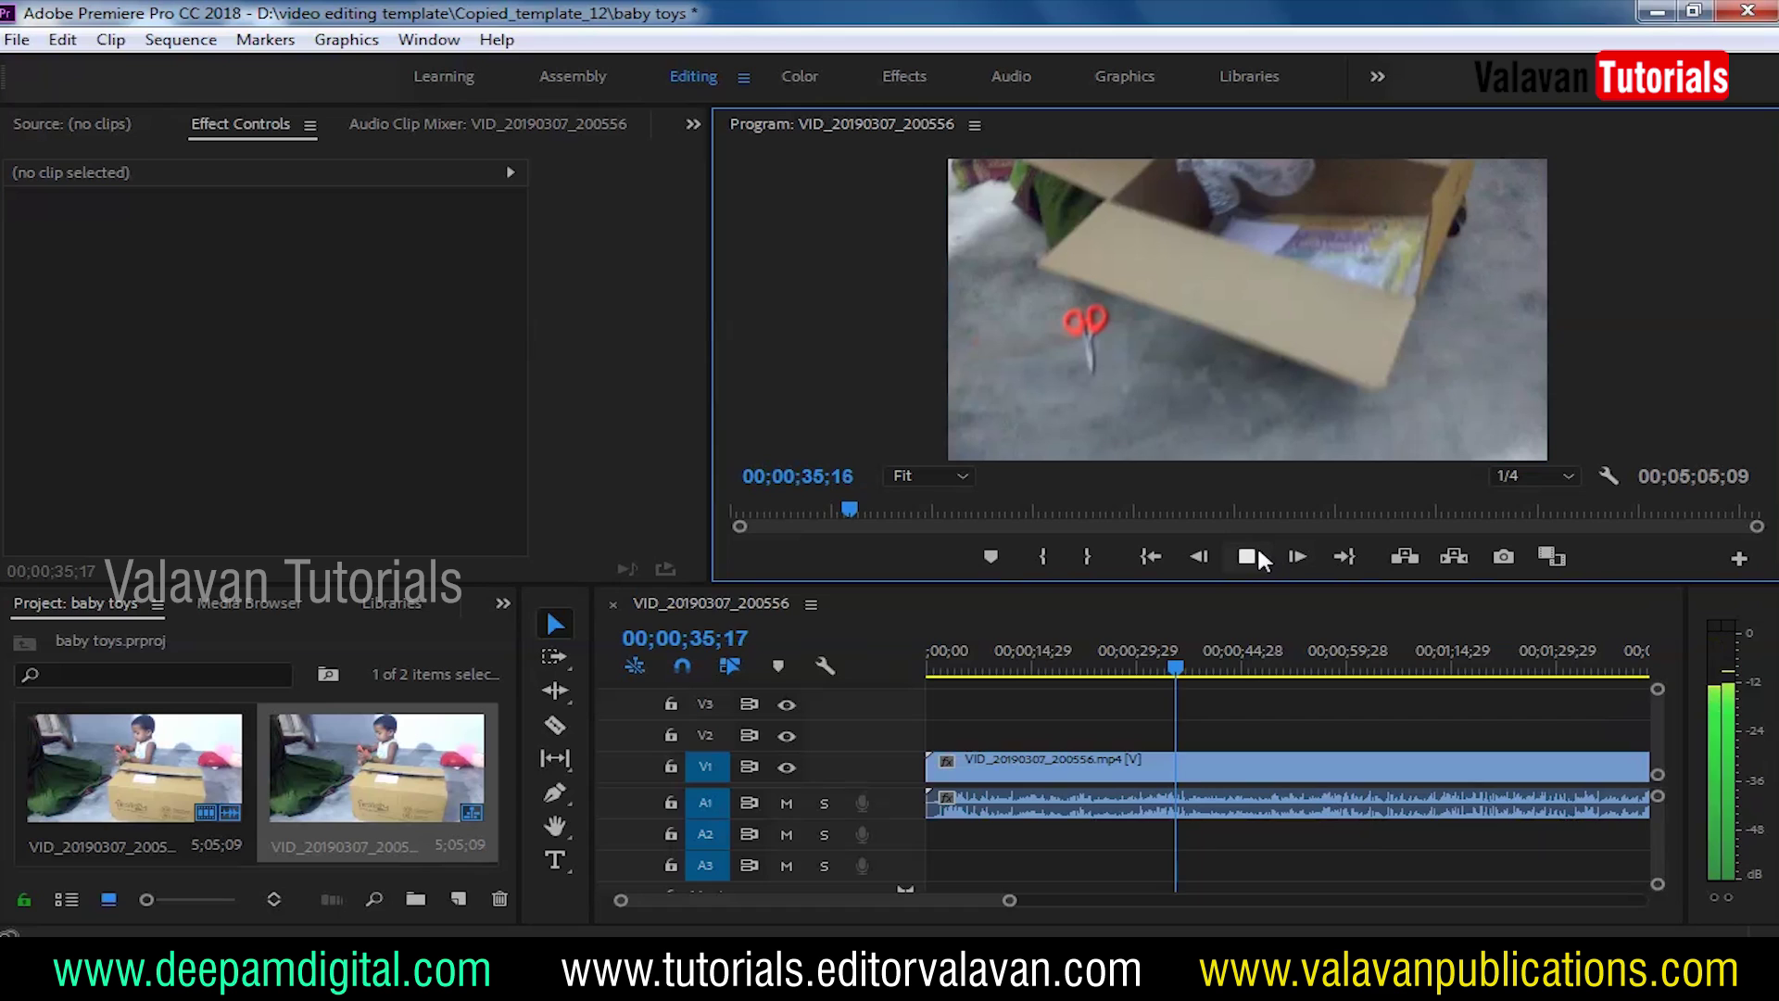
click(1248, 556)
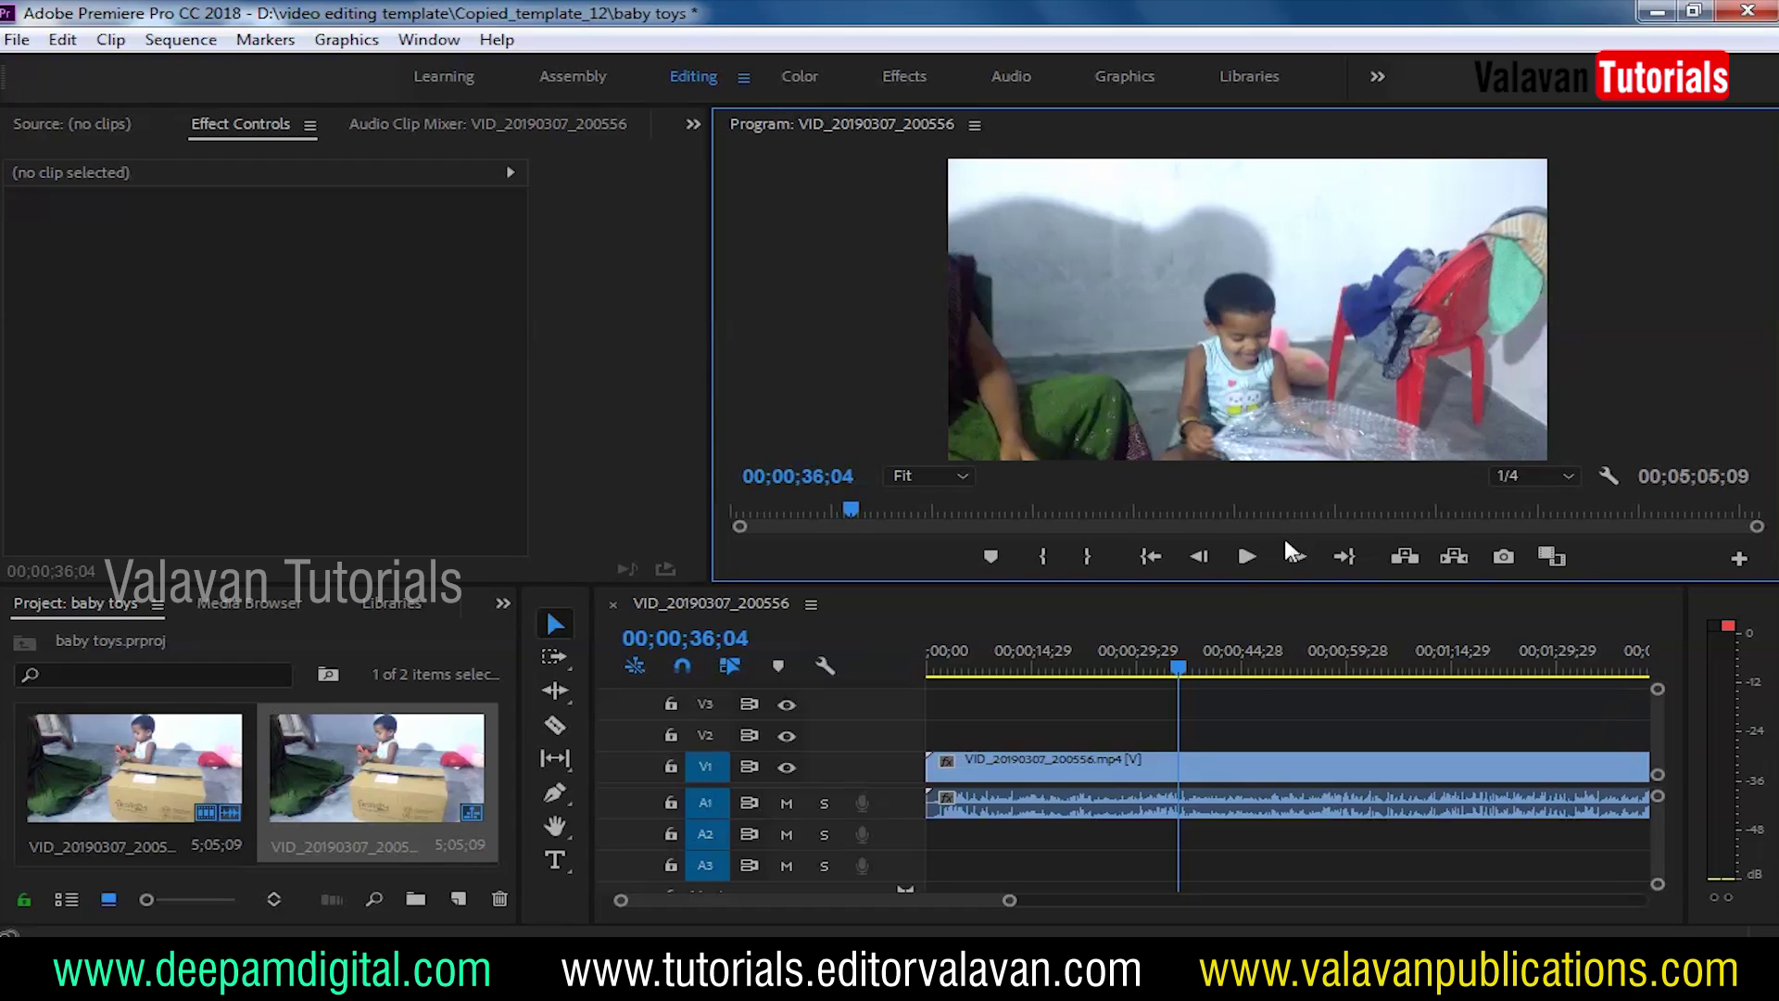
Keep playback resolution at 1/4 and resume playing until 00;00;42;00
click(1561, 474)
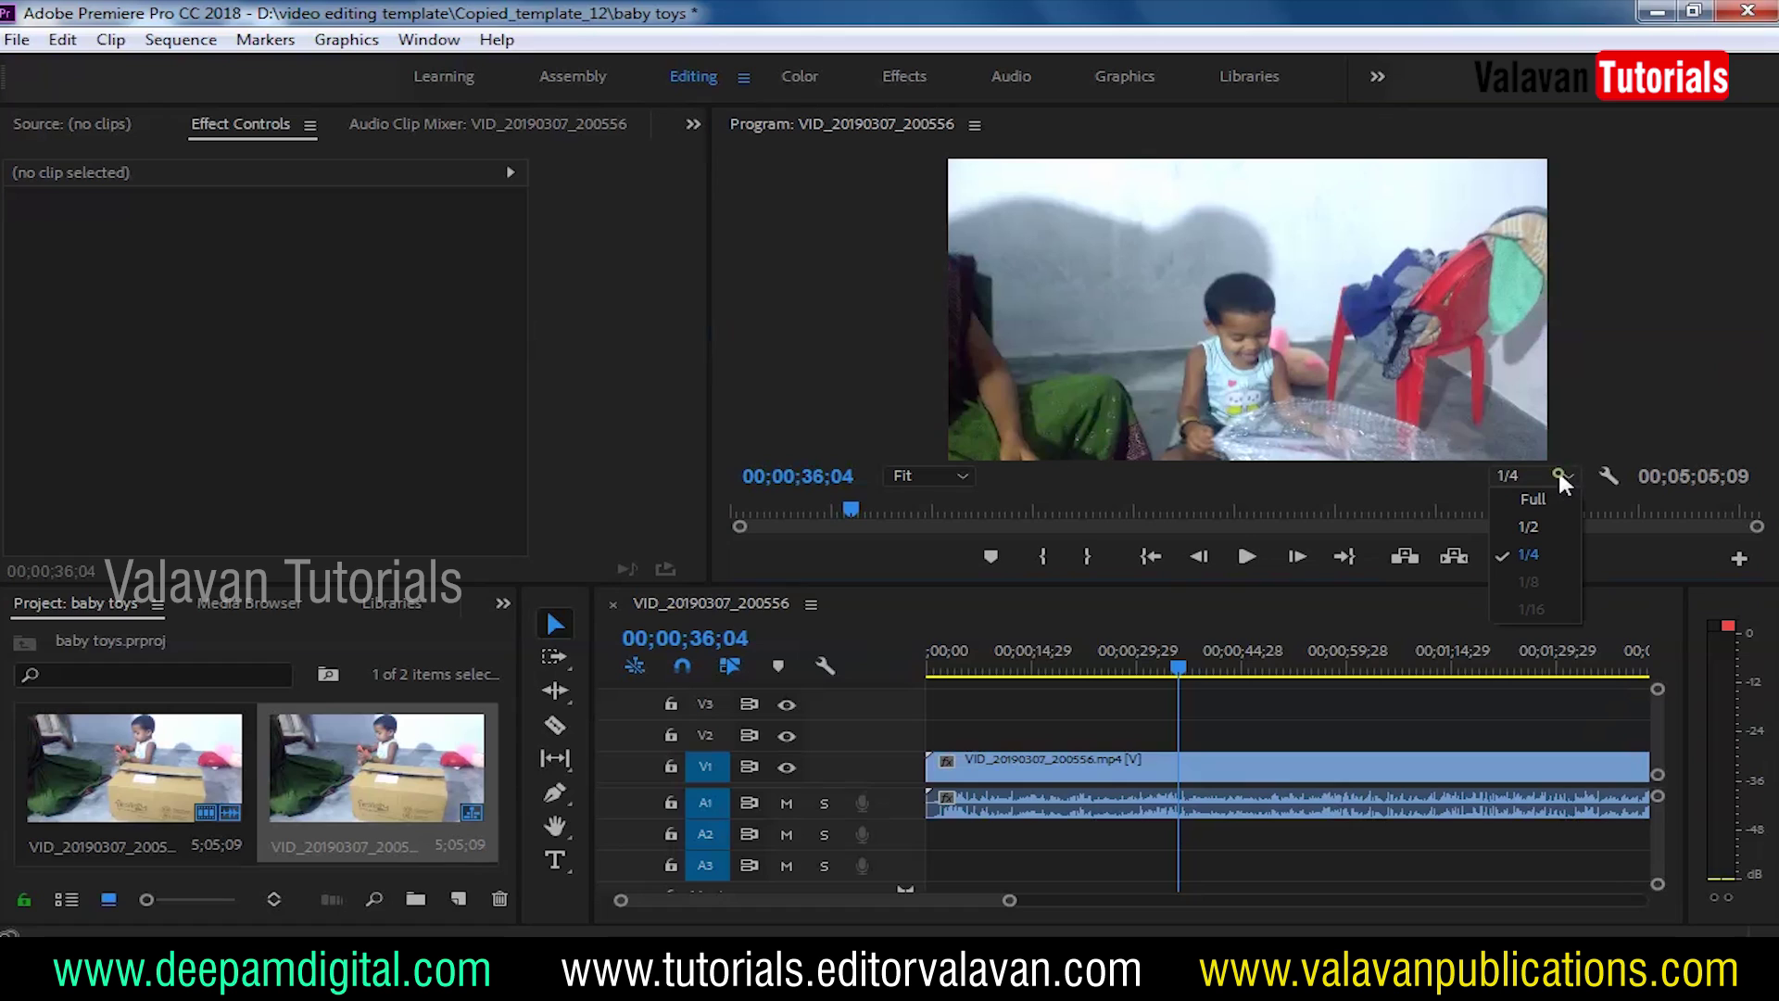
click(1536, 555)
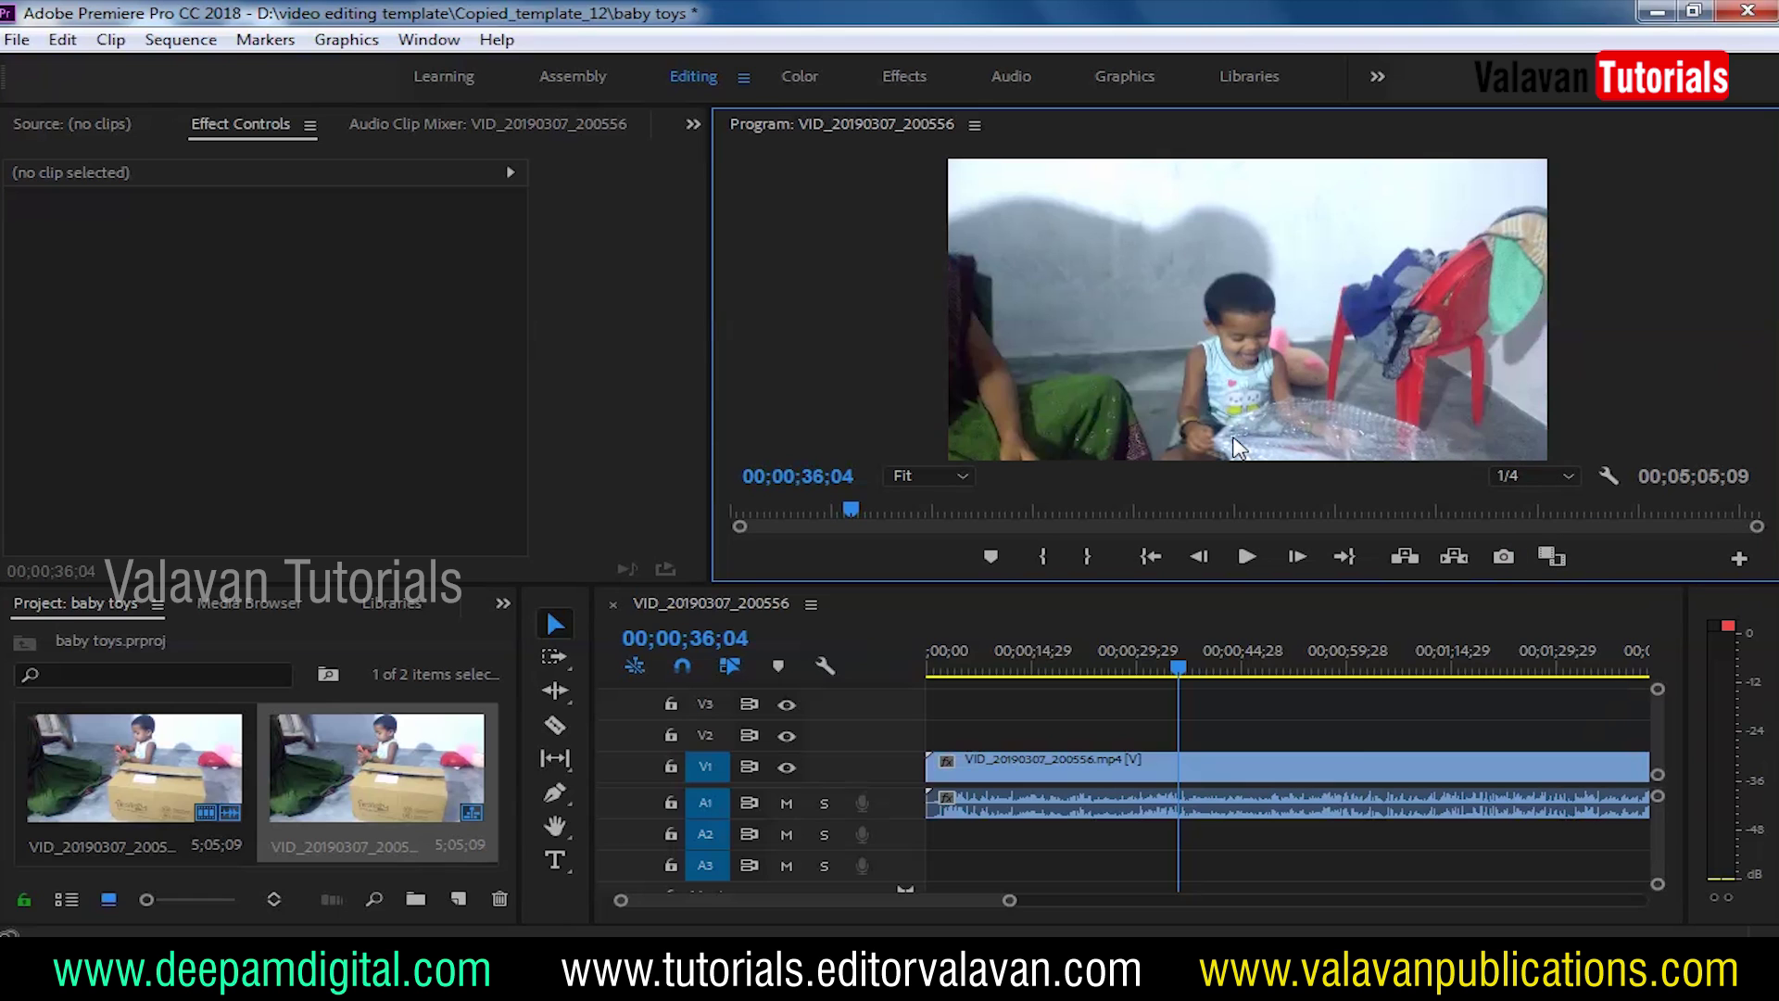
click(1246, 558)
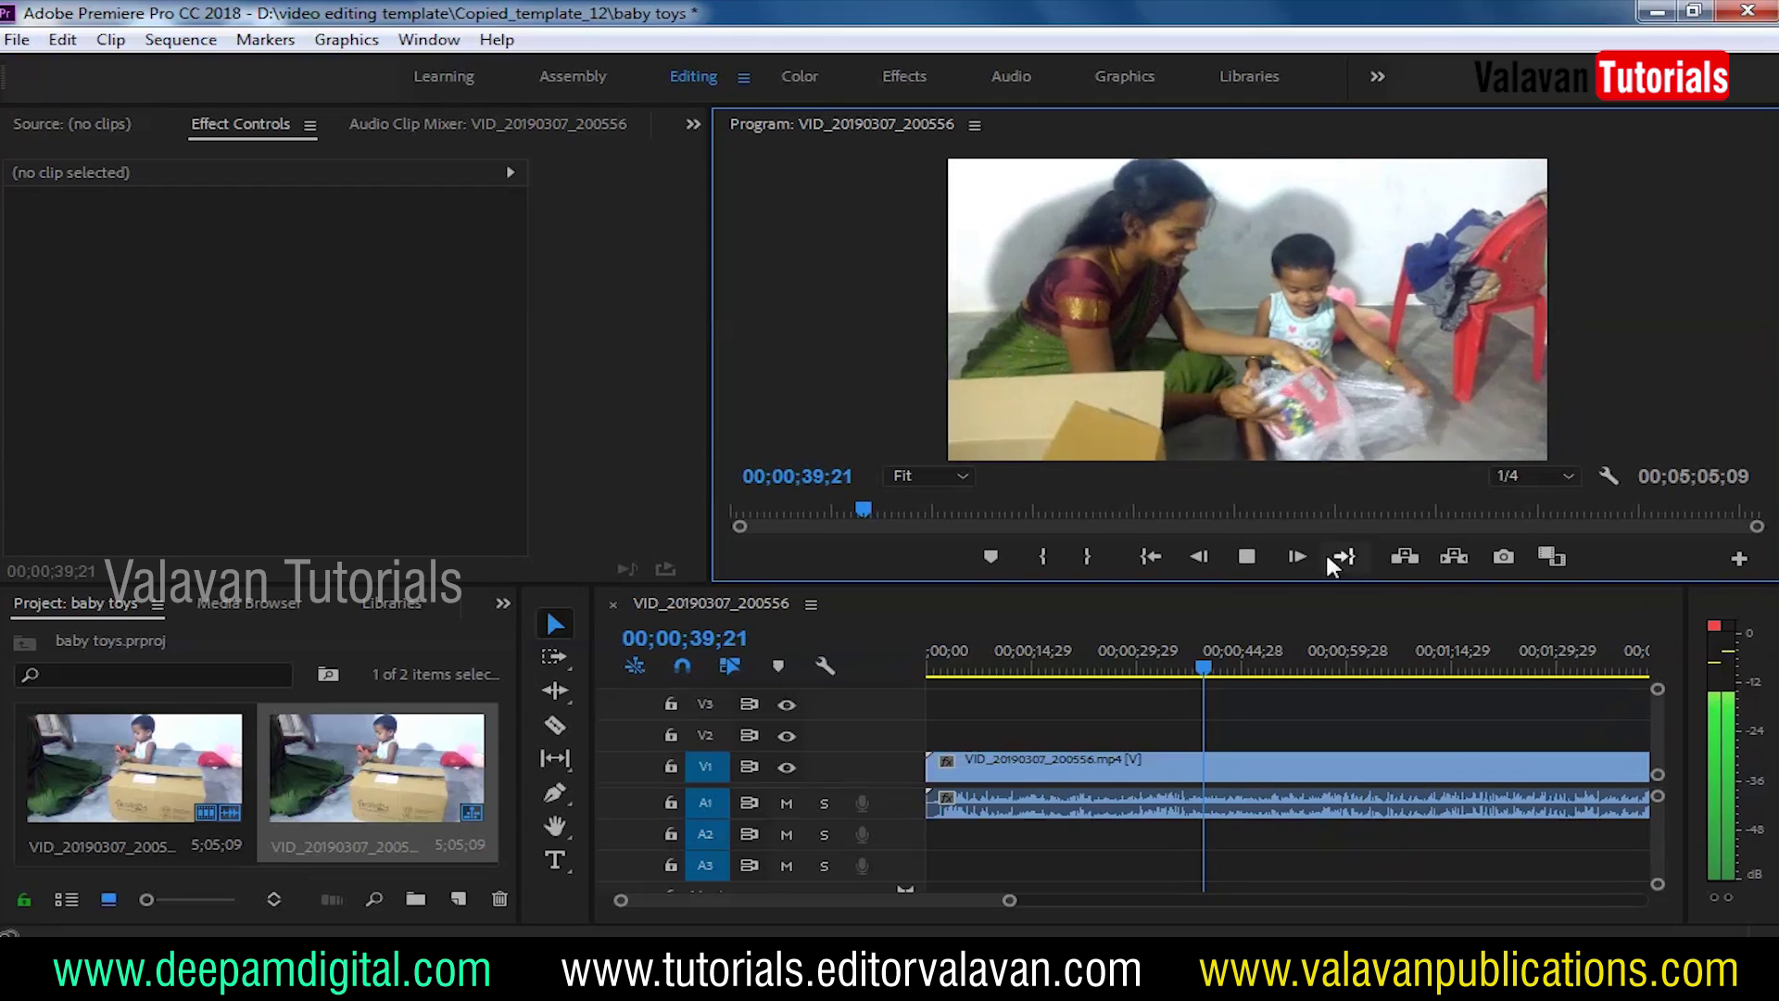
click(1248, 557)
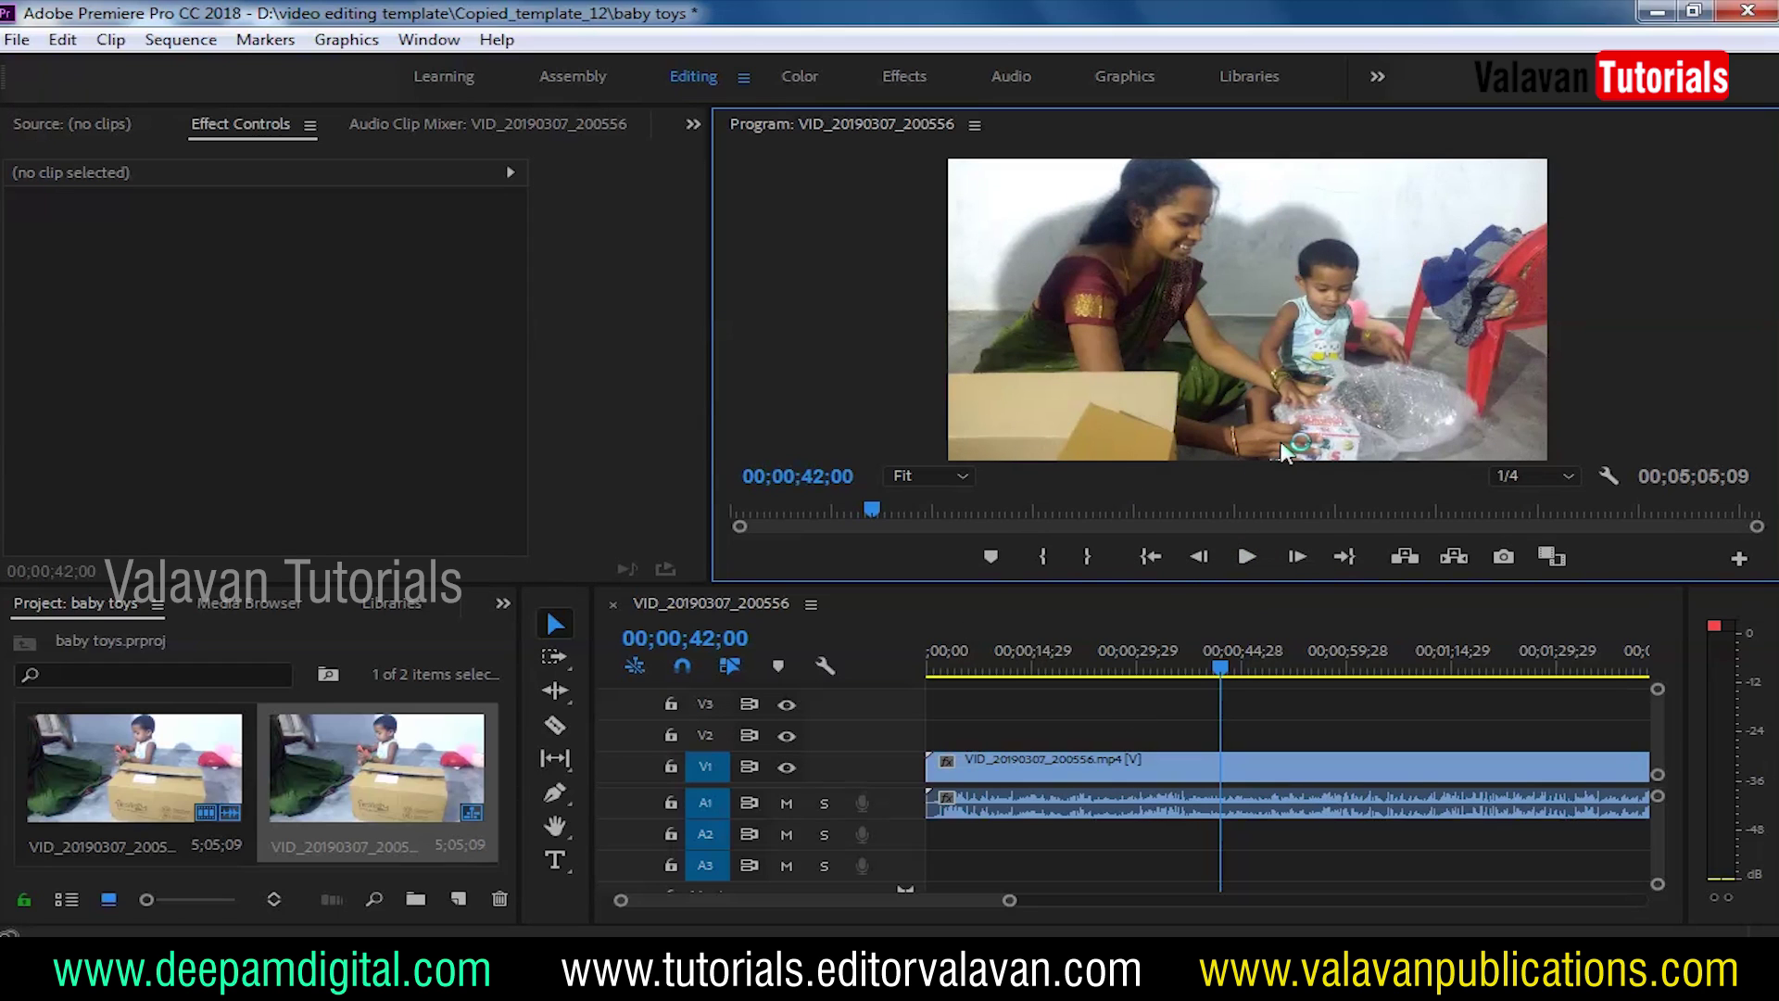
click(1308, 760)
Play and scrub VID_20190307_200556 in the Source monitor, then show the Effect Controls
double_click(152, 783)
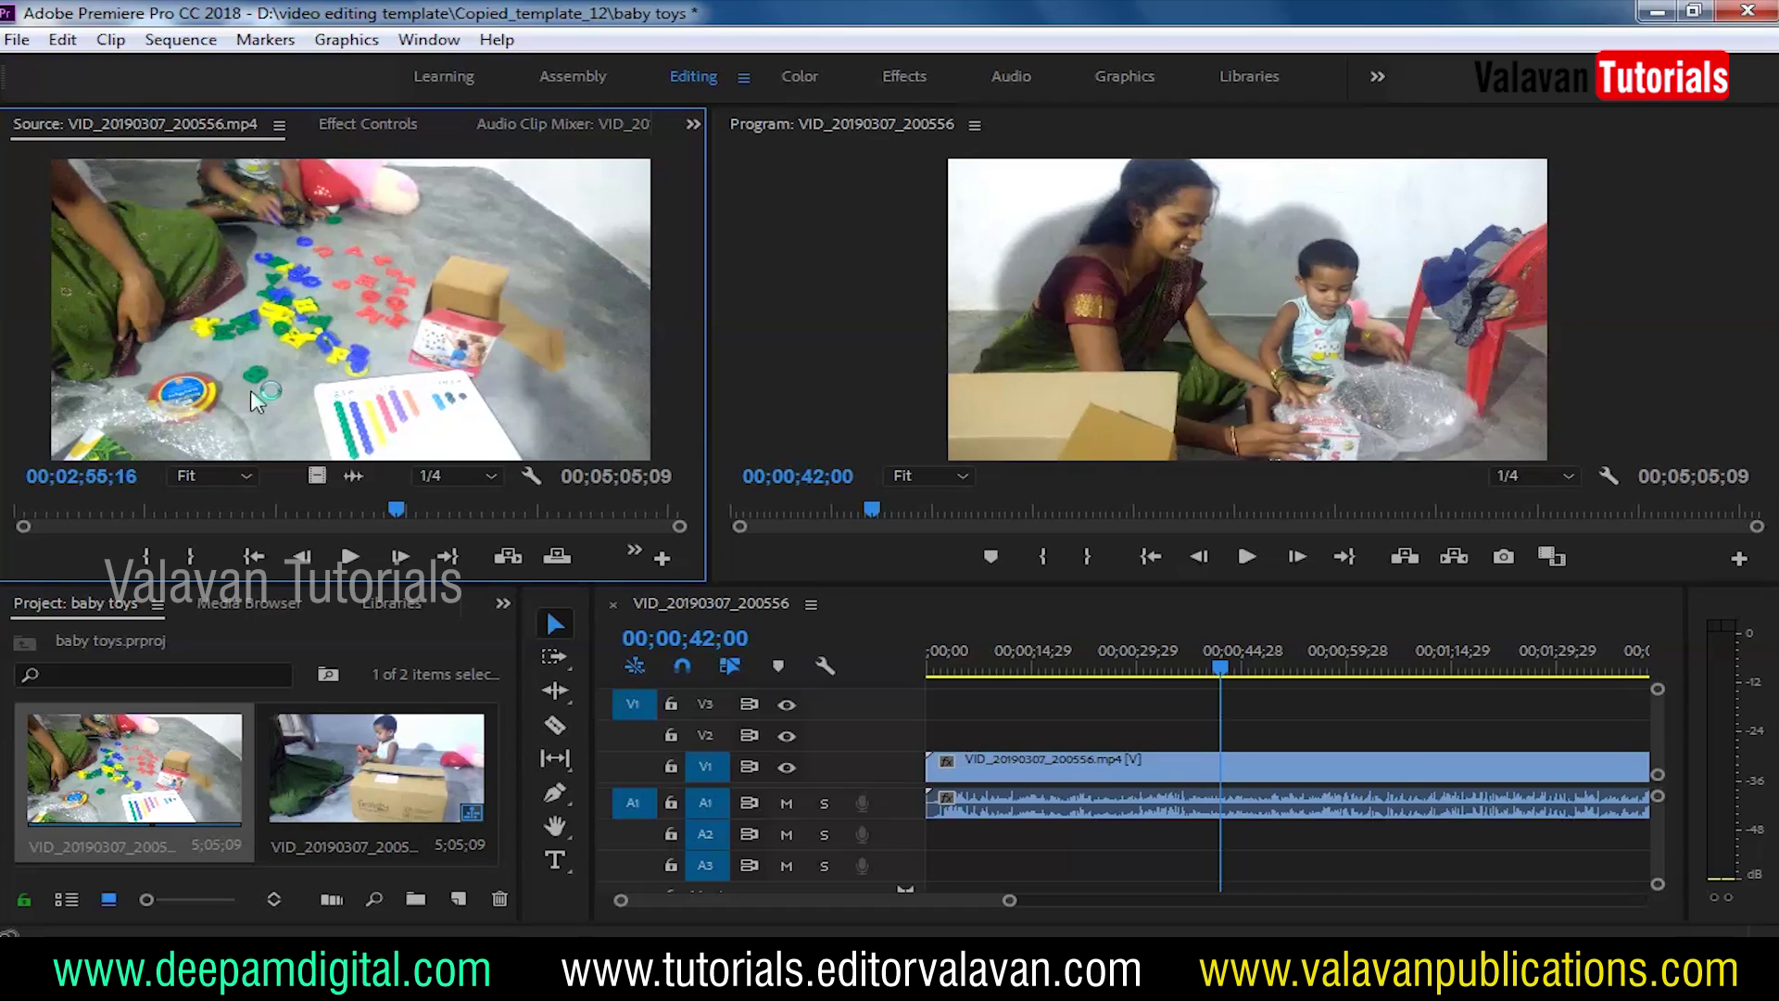
click(349, 556)
click(352, 558)
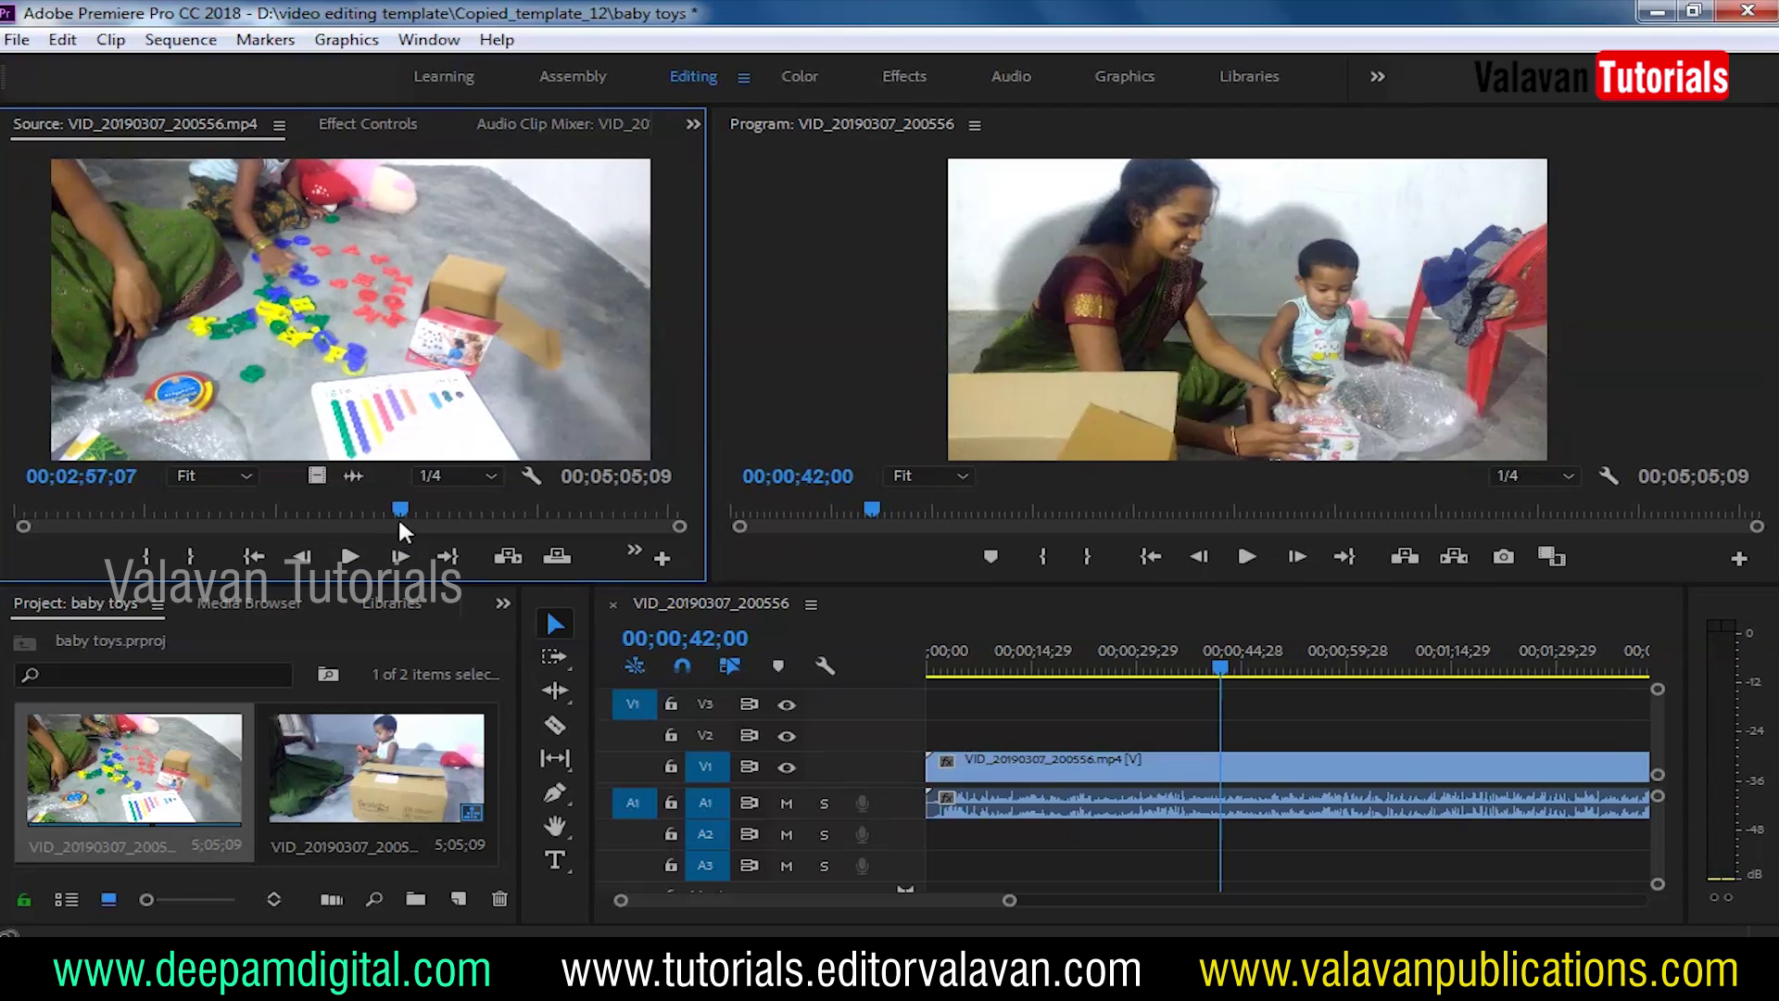
drag(412, 505, 454, 508)
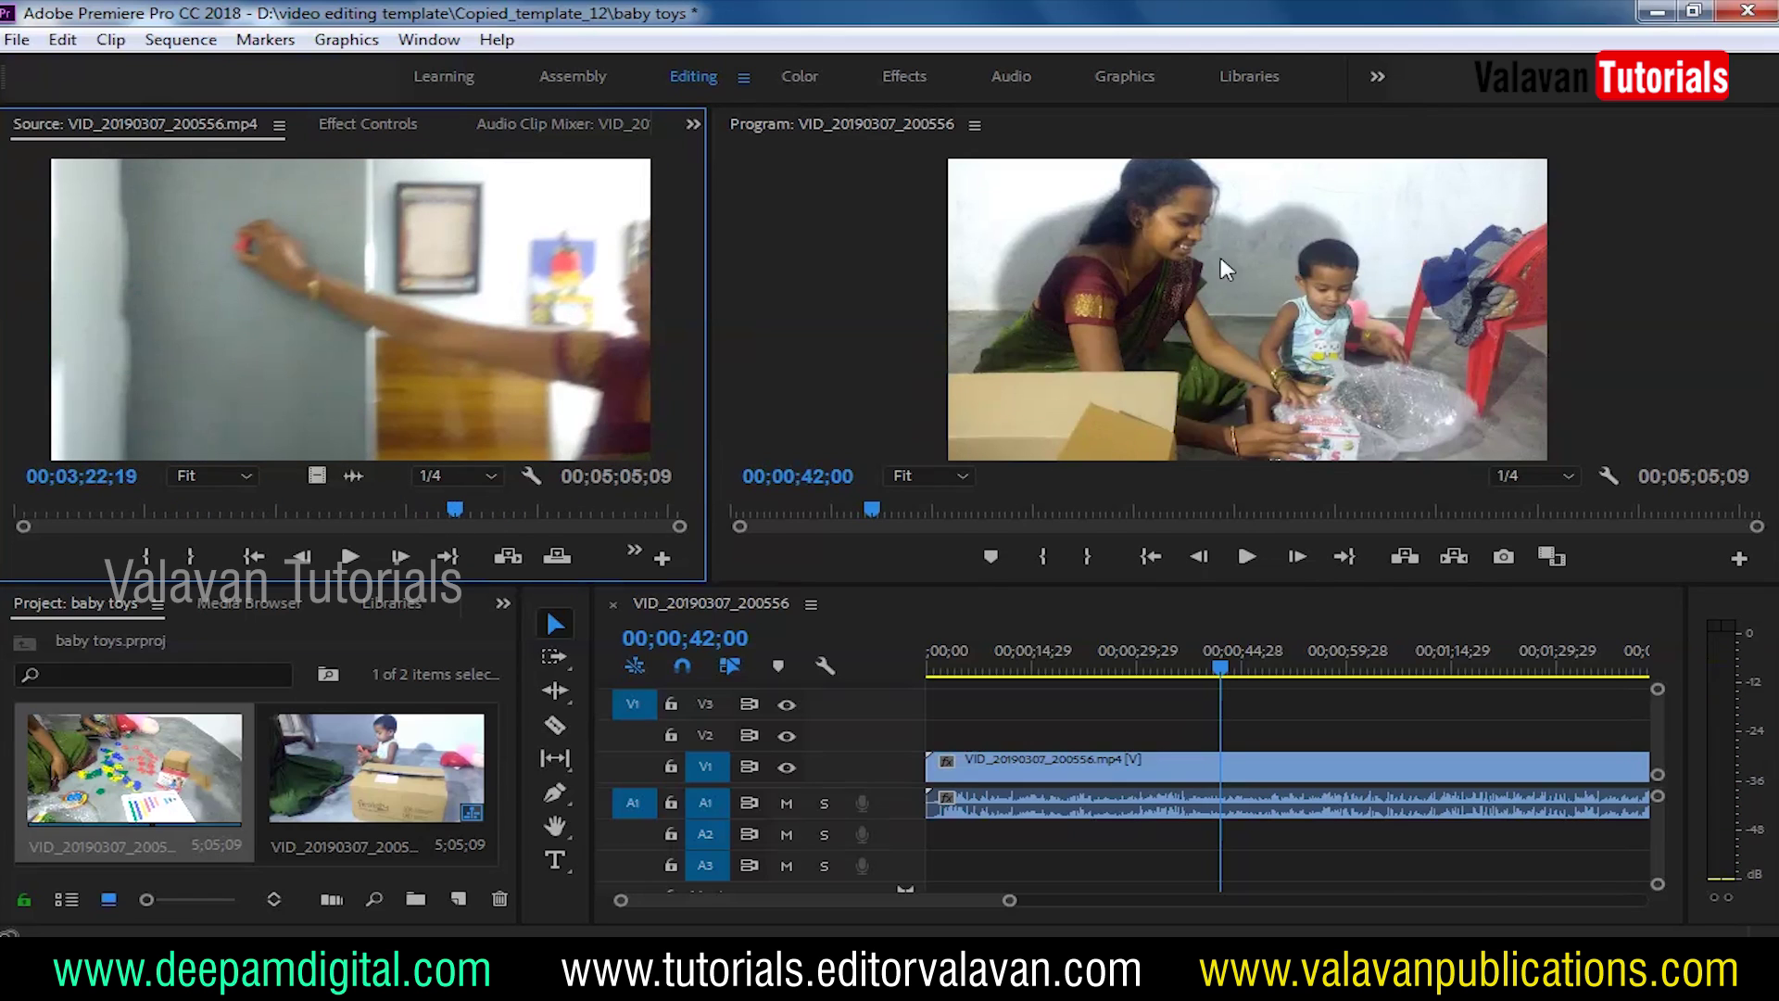
click(1204, 741)
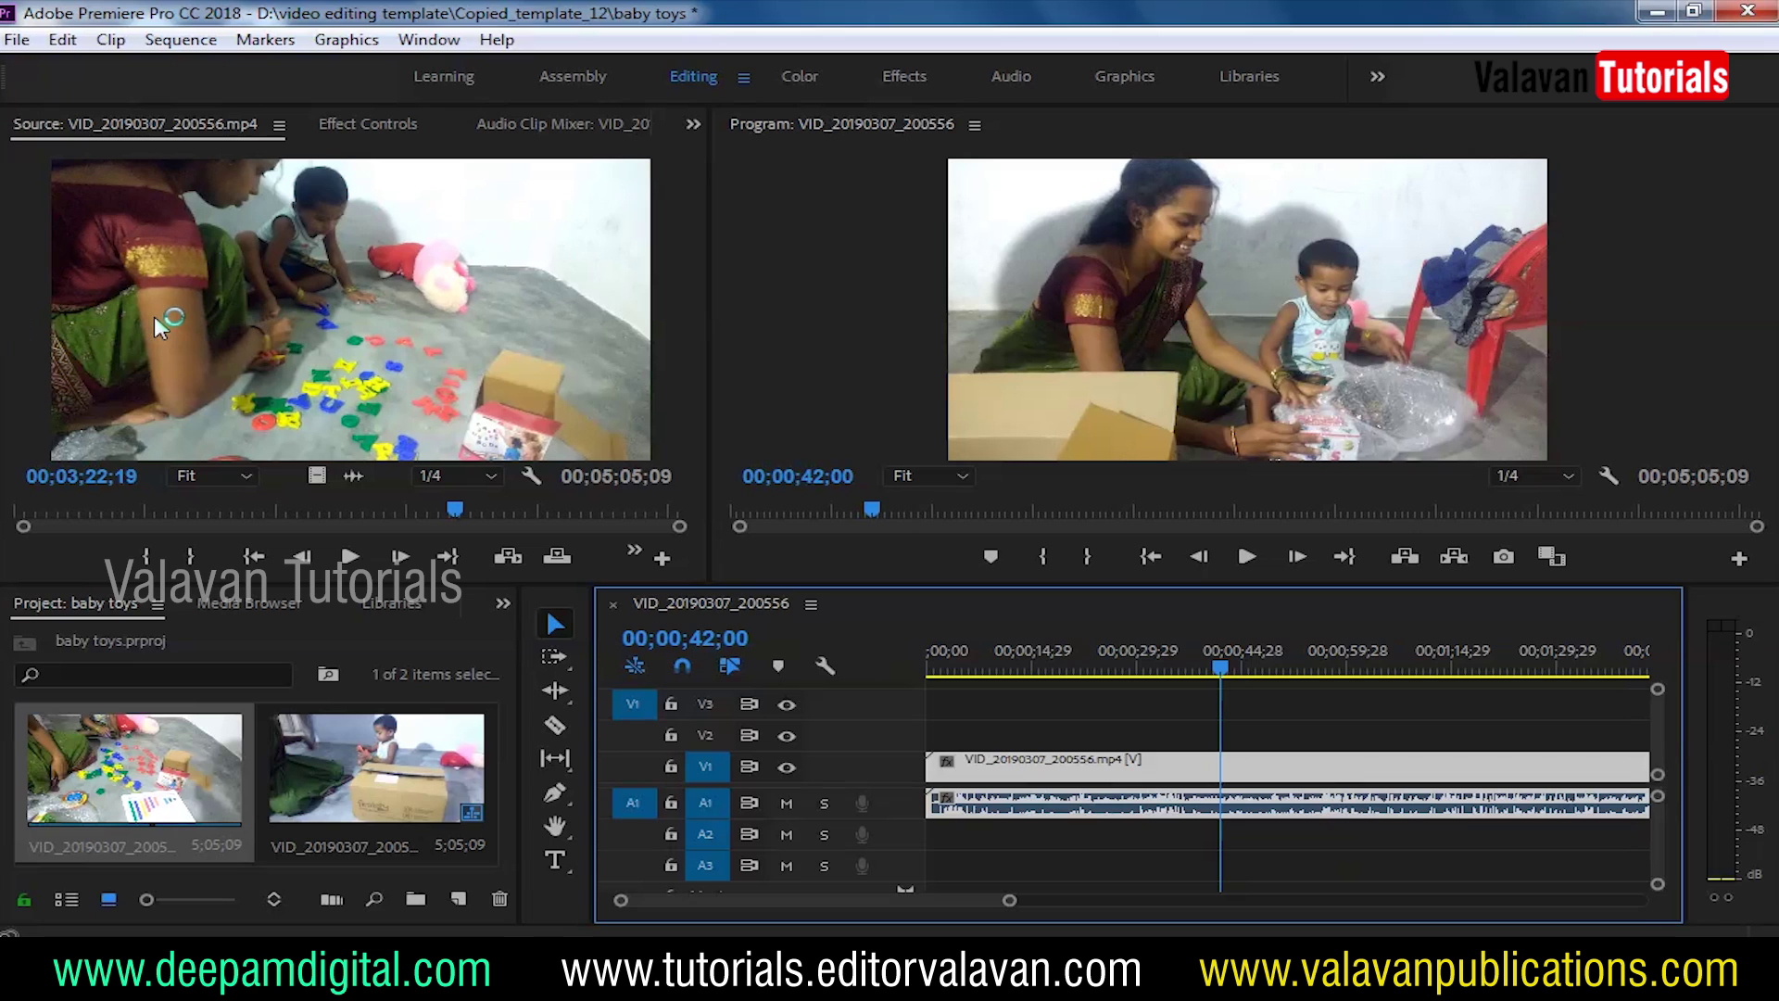
click(364, 124)
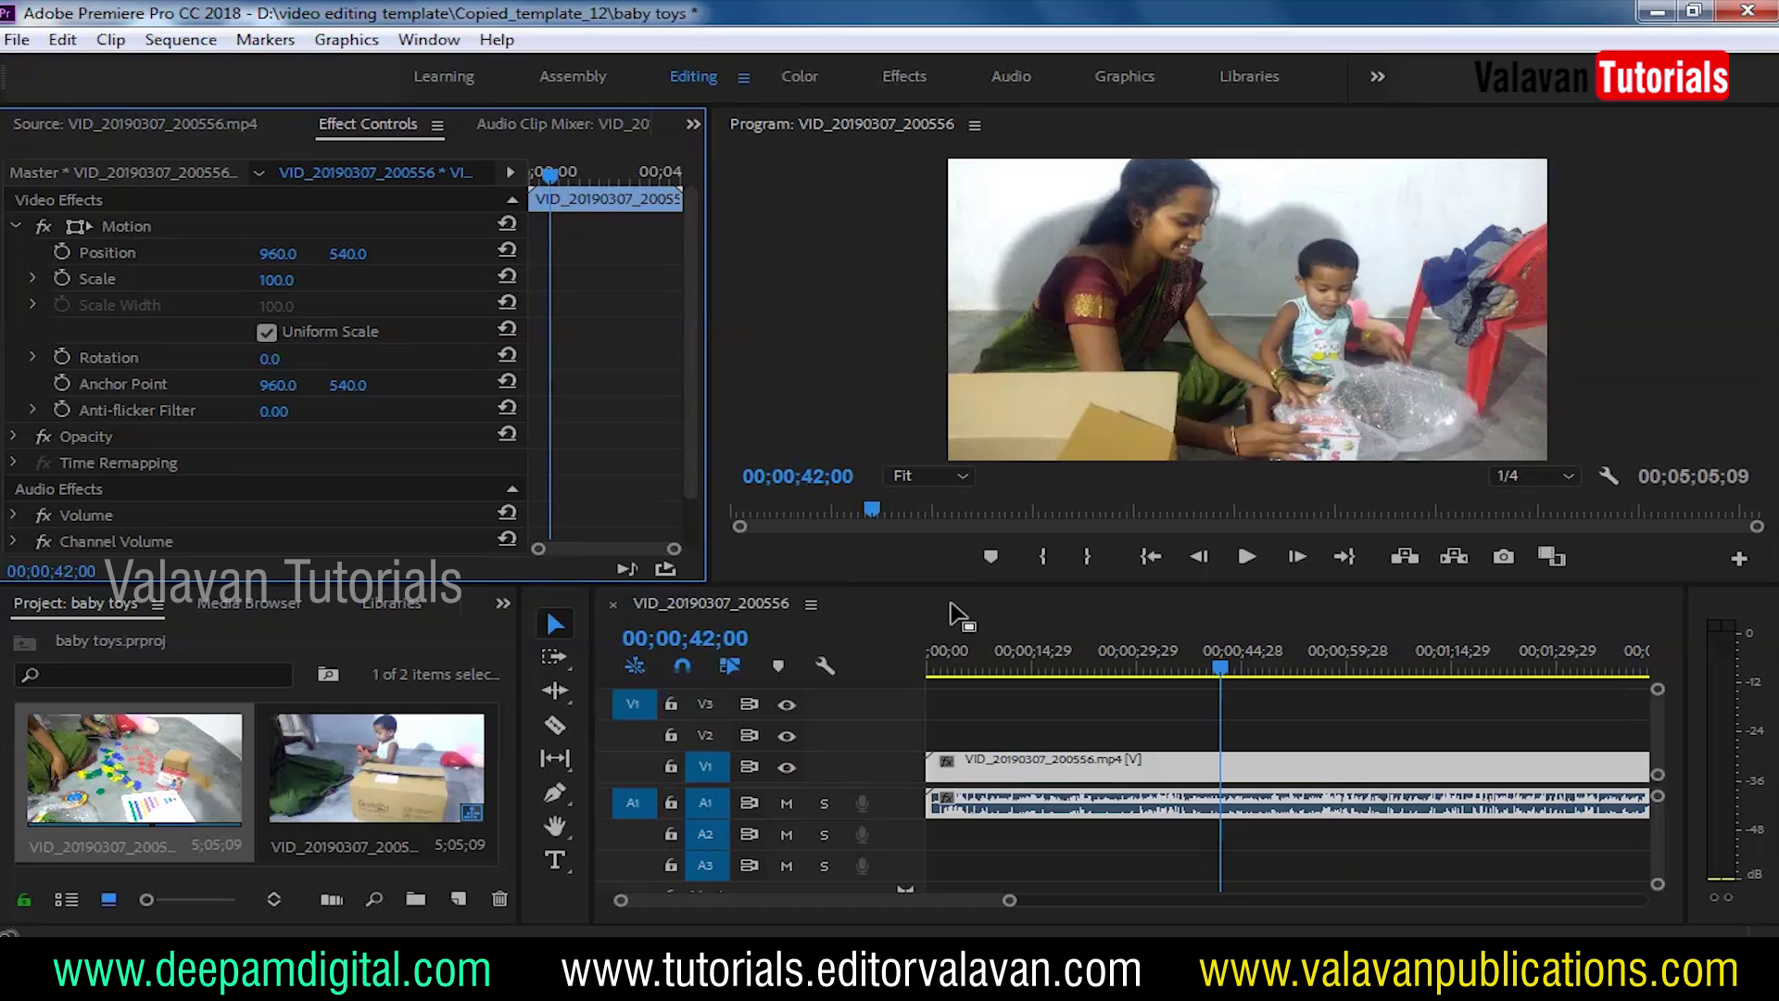
Move the playhead to about 00;01;07;18 and toggle the A1 track-targeting button
drag(1221, 669, 1406, 664)
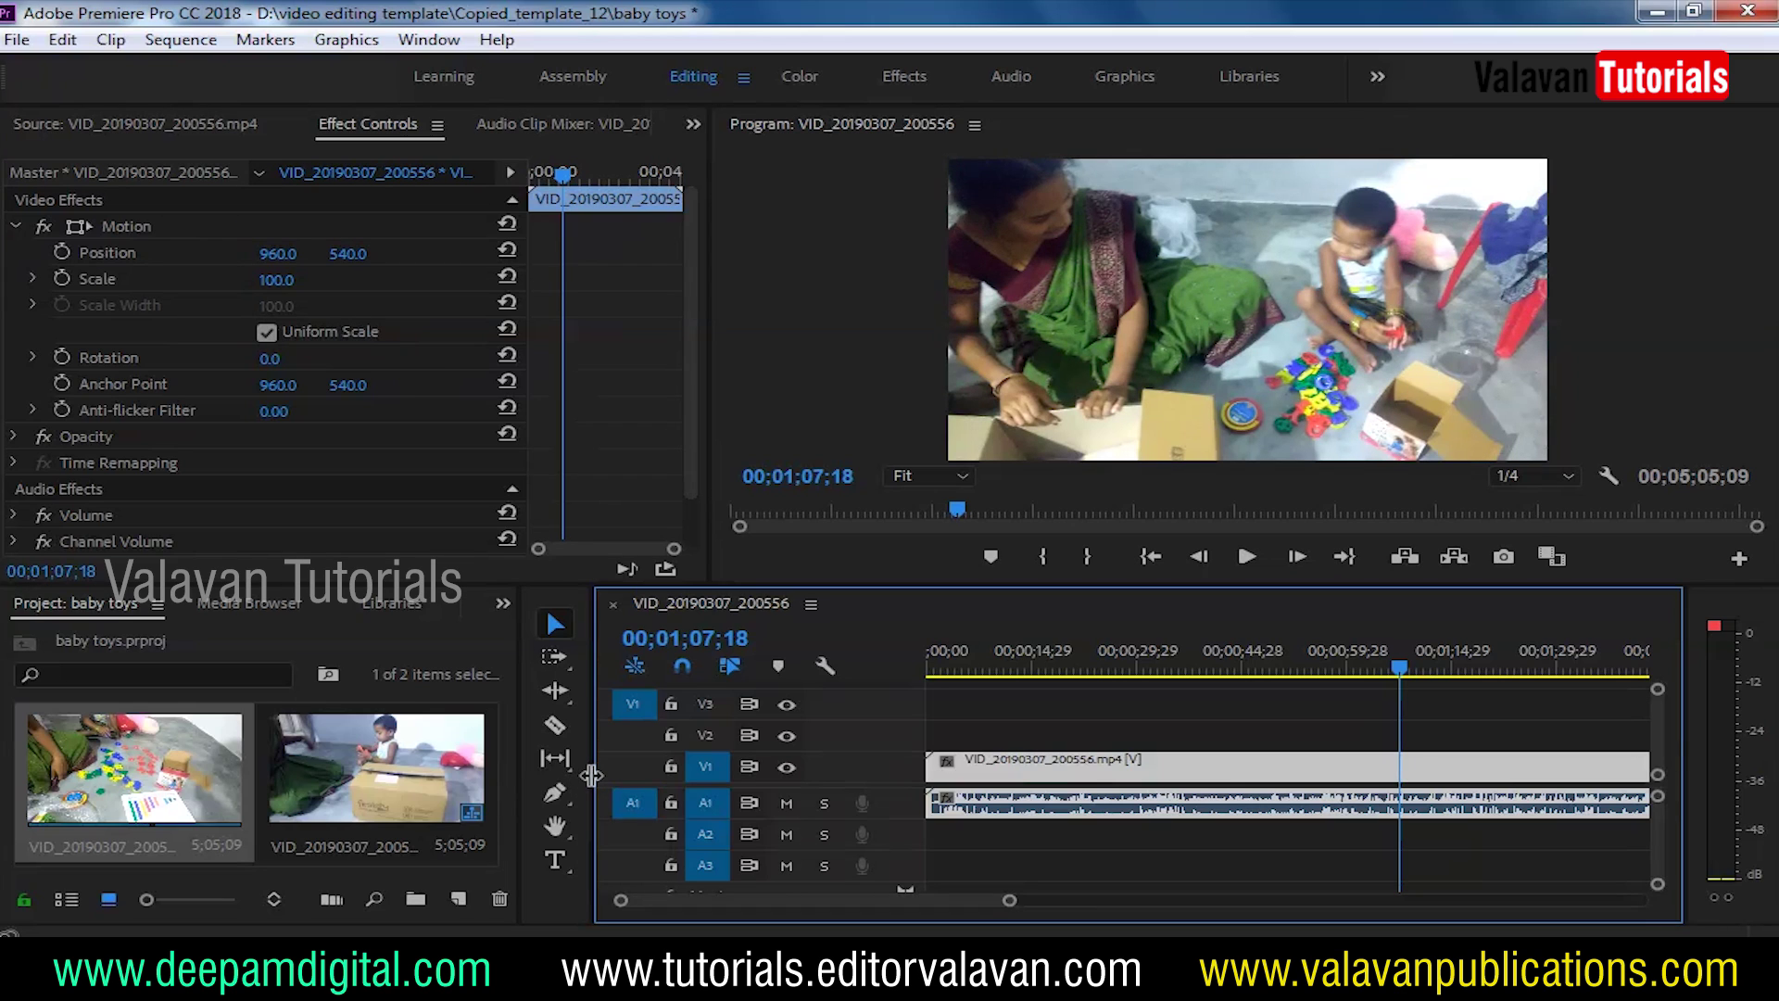
click(692, 795)
click(692, 797)
click(695, 799)
click(695, 800)
click(695, 801)
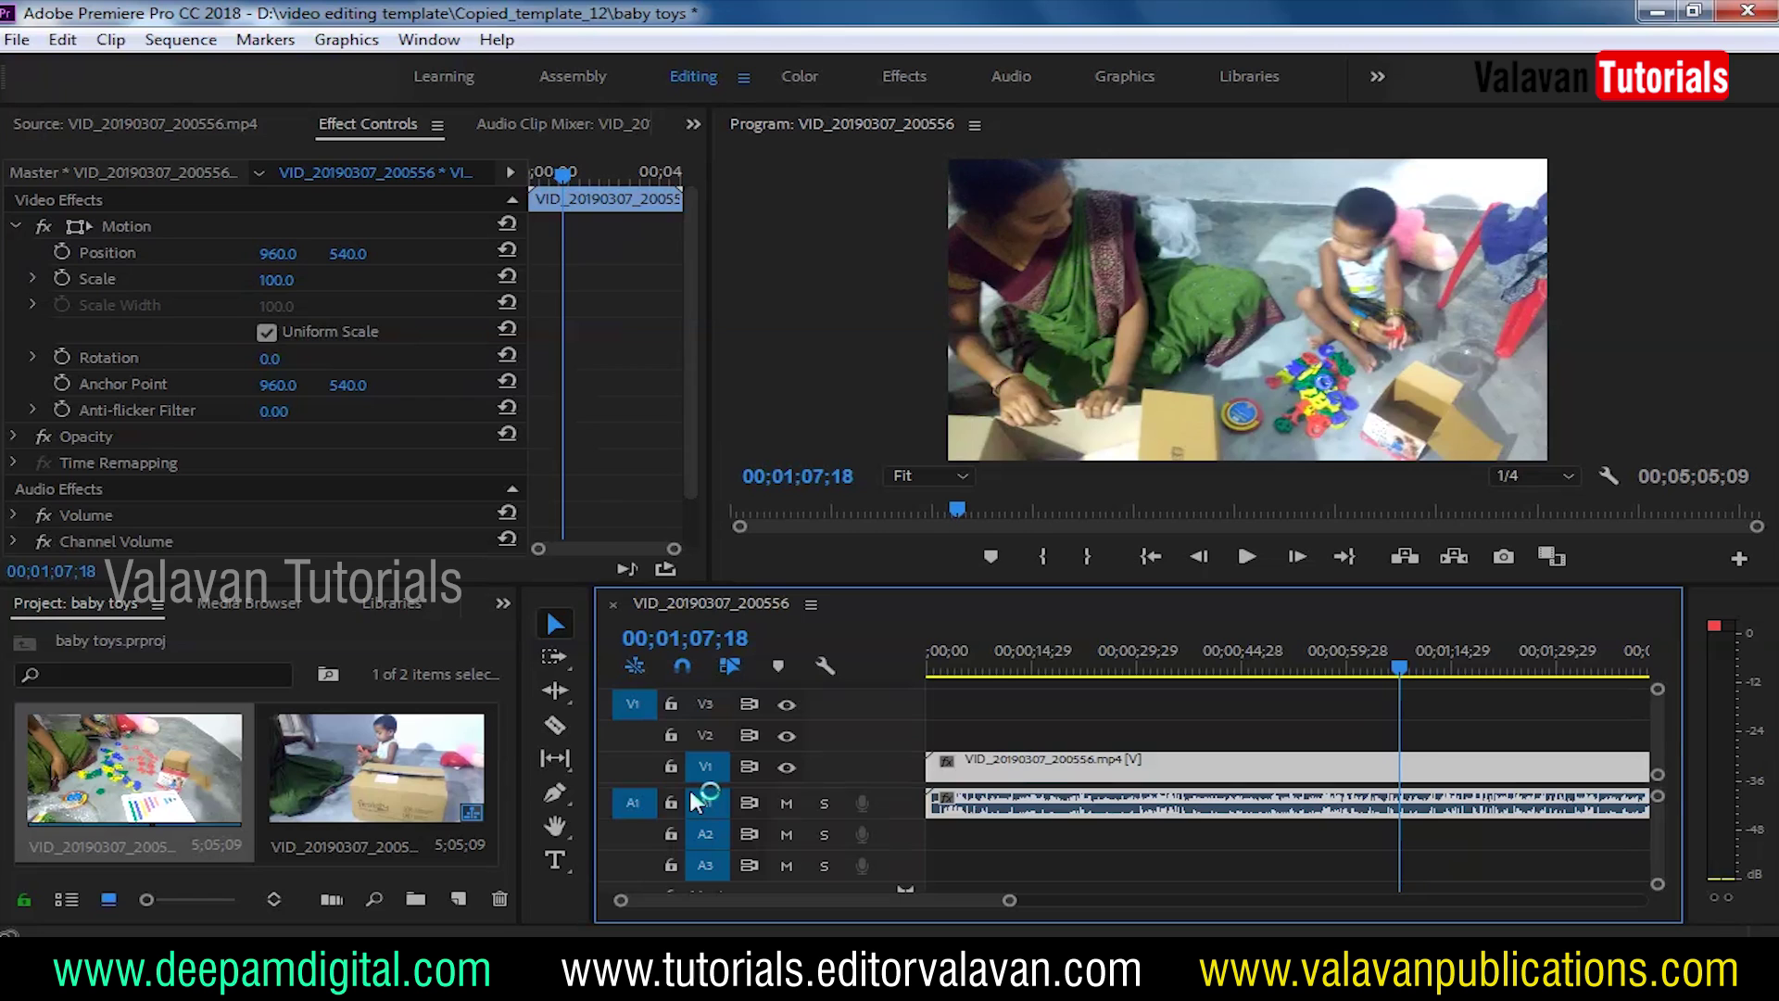